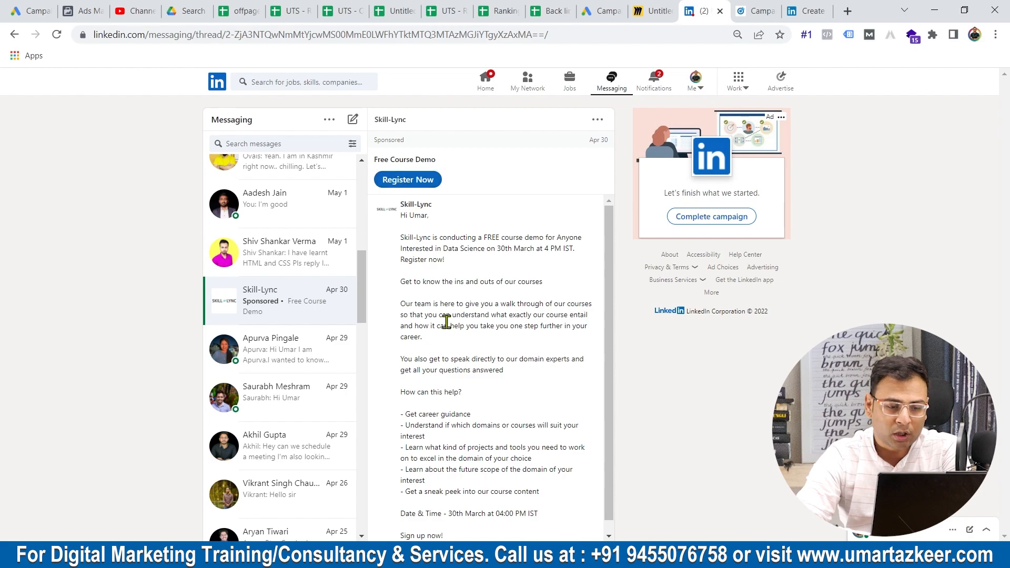
# Switch to LinkedIn Campaign Manager and create a campaign in New Campaign Group with the Website visits objective.
pyautogui.scroll(-1, 450, 342)
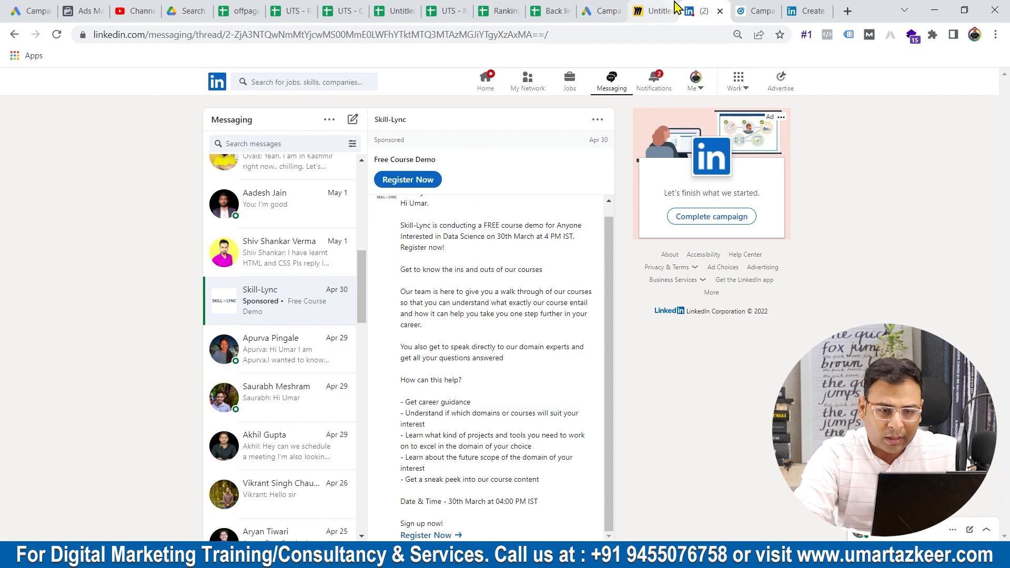
pyautogui.click(750, 10)
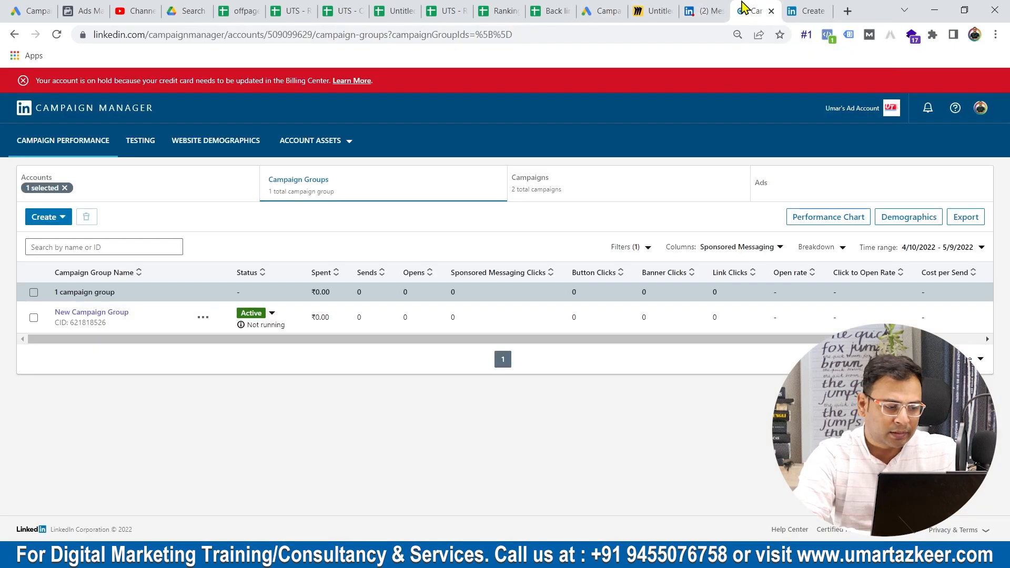
pyautogui.click(51, 220)
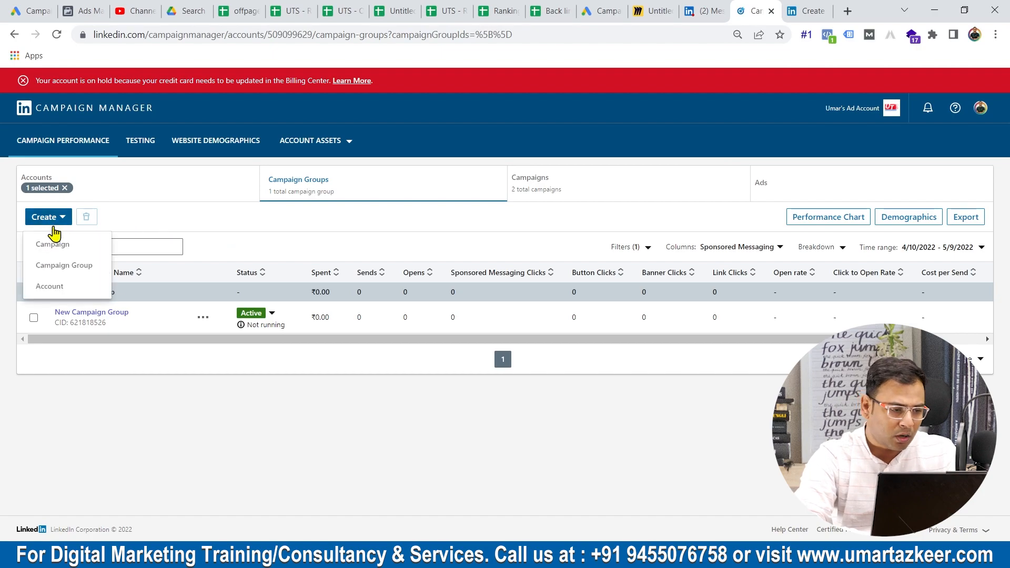
pyautogui.click(67, 251)
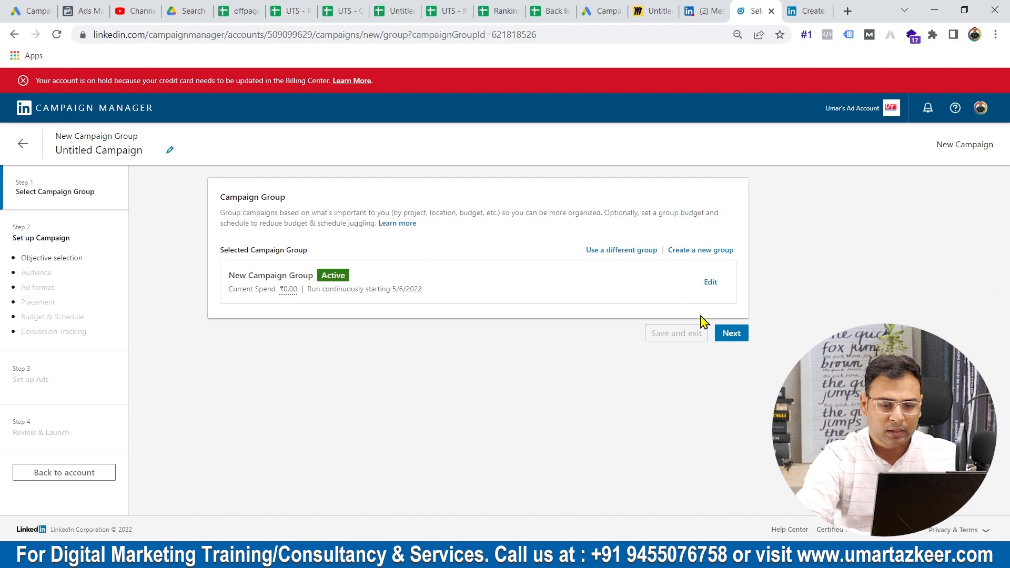
pyautogui.click(737, 337)
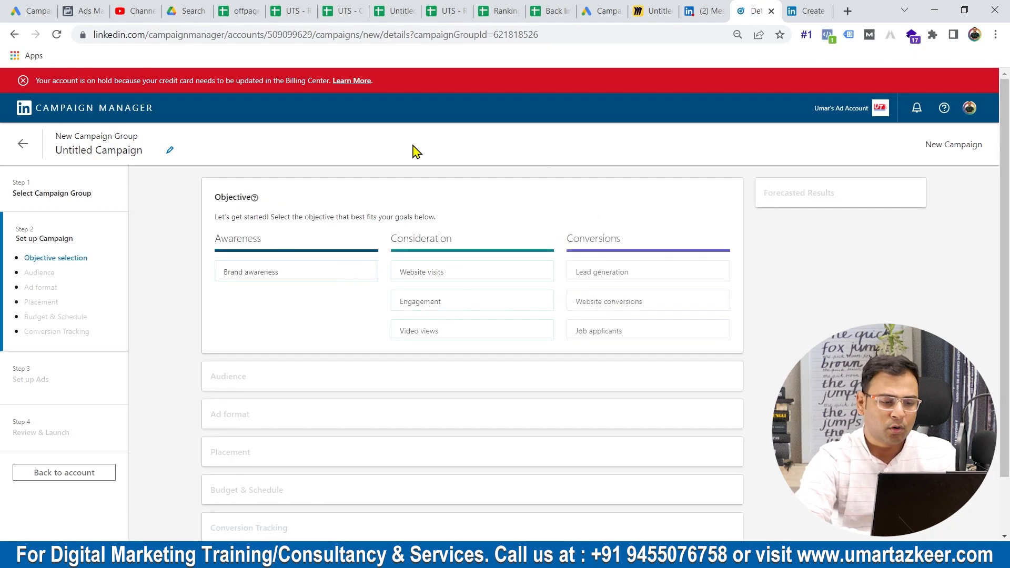
pyautogui.click(472, 268)
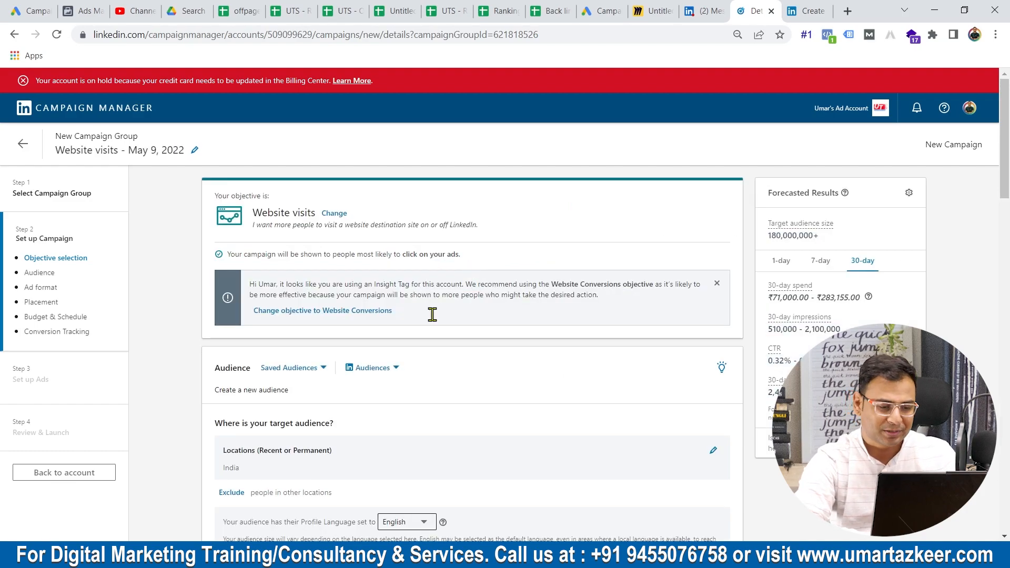
# Choose Message ad as the campaign's ad format, keeping the default audience settings.
pyautogui.scroll(-3, 418, 368)
pyautogui.scroll(-2, 420, 365)
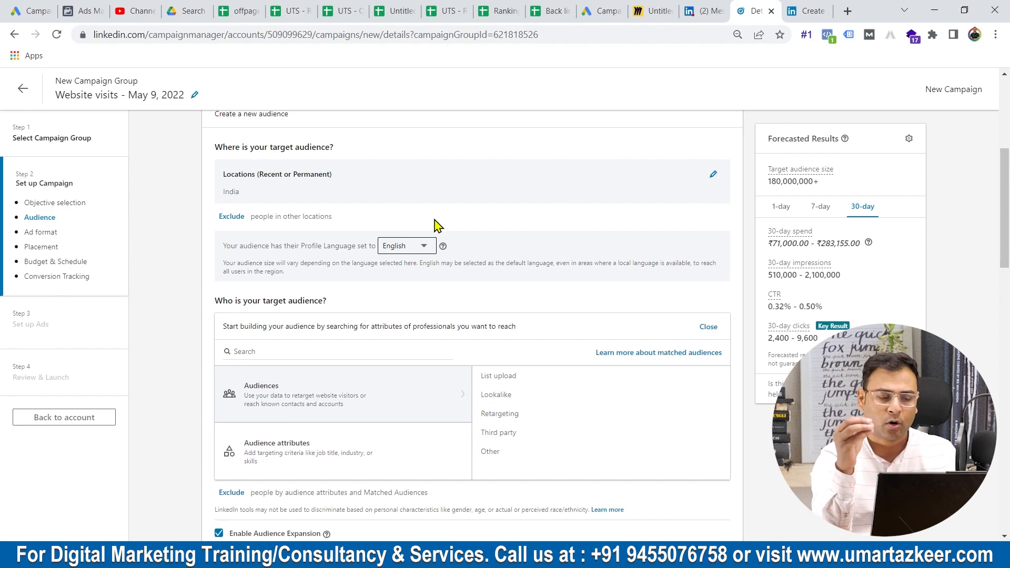
pyautogui.scroll(-3, 437, 293)
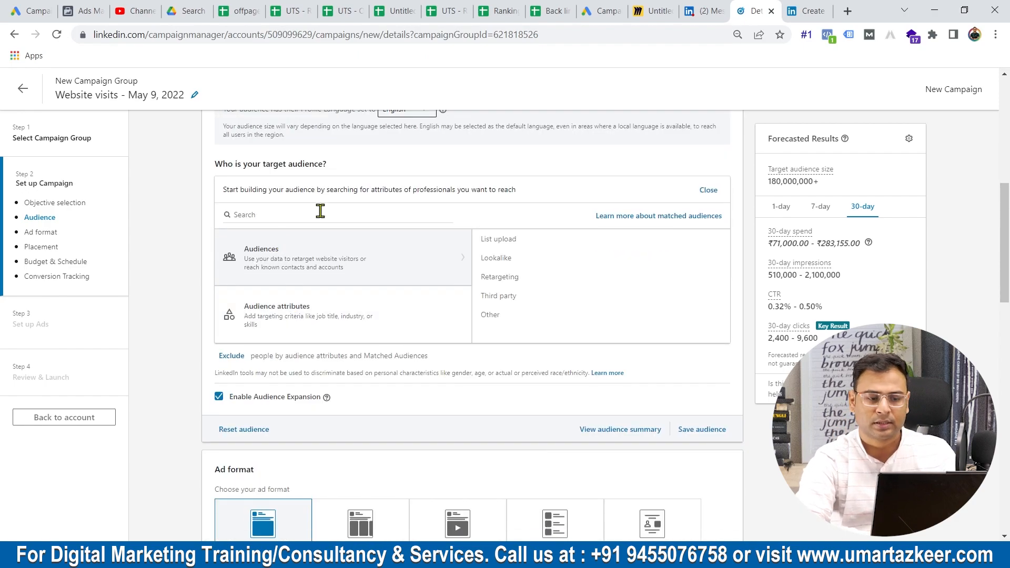
pyautogui.scroll(-4, 362, 329)
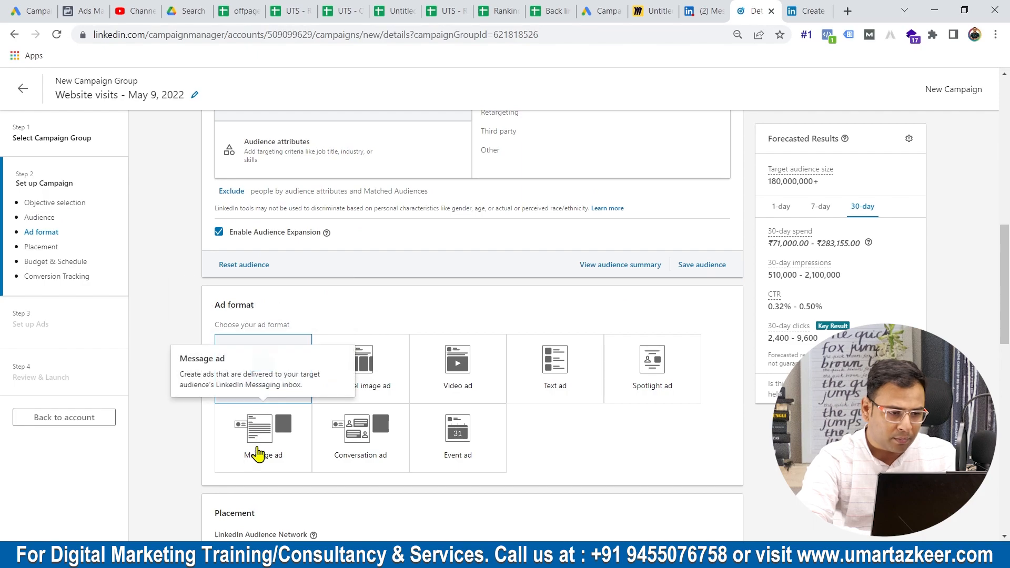
pyautogui.click(263, 442)
pyautogui.scroll(2, 429, 272)
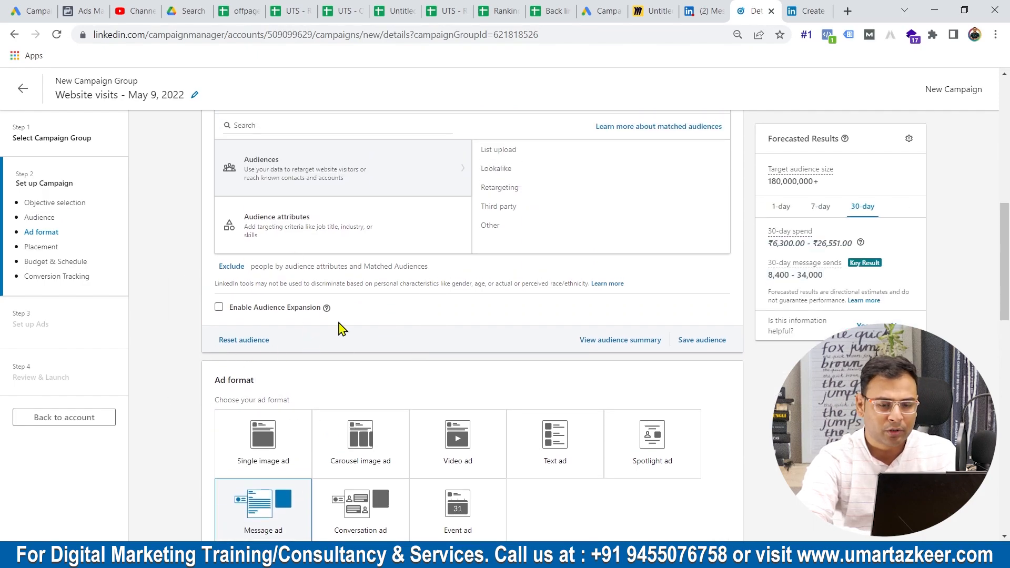
pyautogui.scroll(-3, 340, 329)
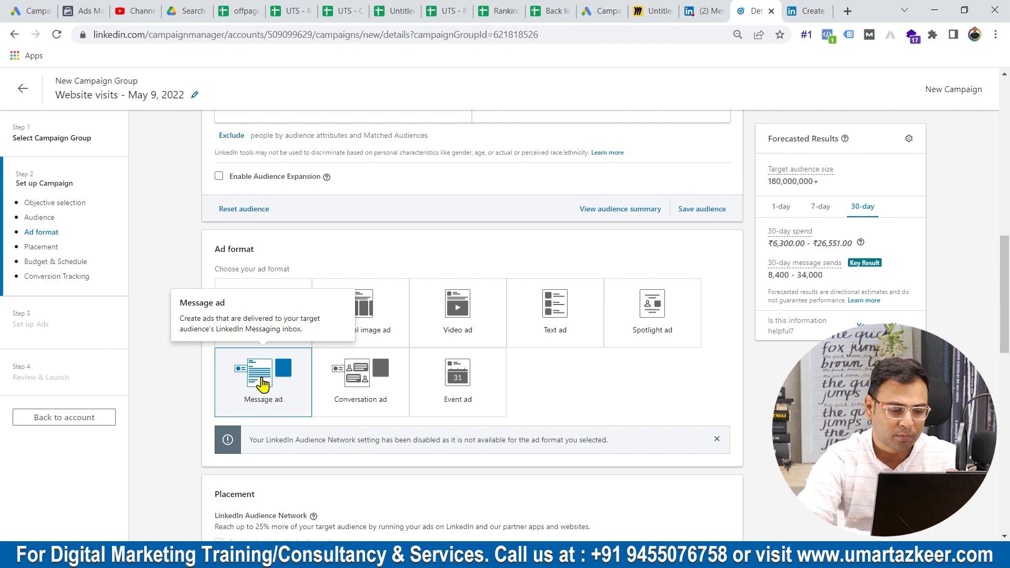
# Compare the LinkedIn Audience Network placement for Message ad and Single image ad, and return to the Message ad format.
pyautogui.scroll(10, 300, 268)
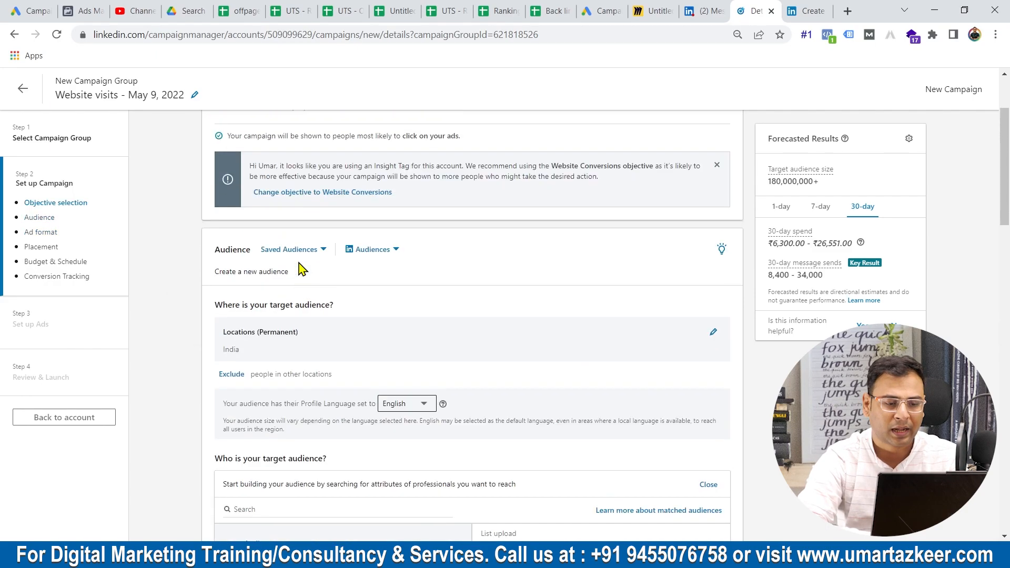
pyautogui.scroll(-10, 300, 268)
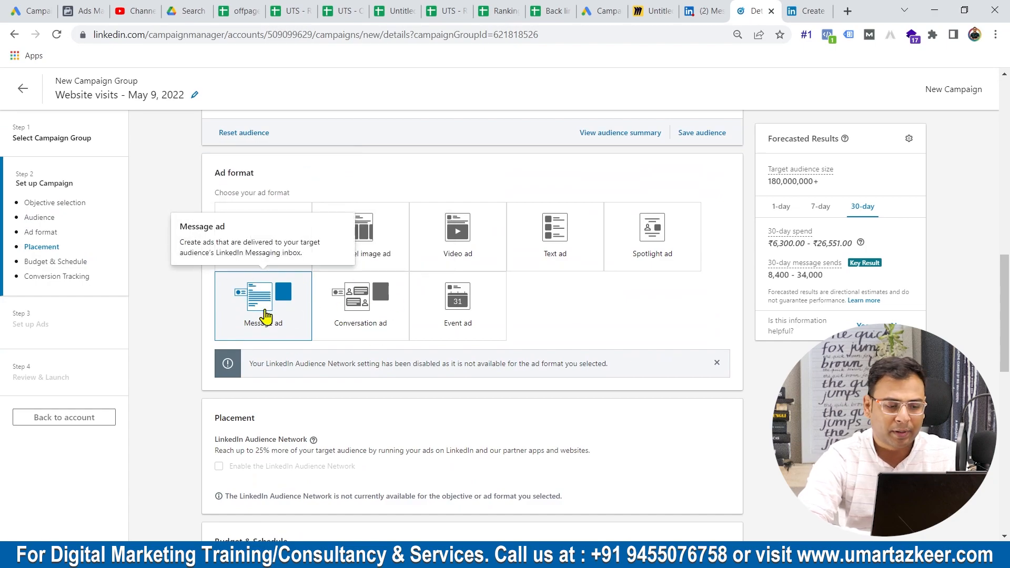
pyautogui.scroll(3, 267, 311)
pyautogui.scroll(1, 267, 315)
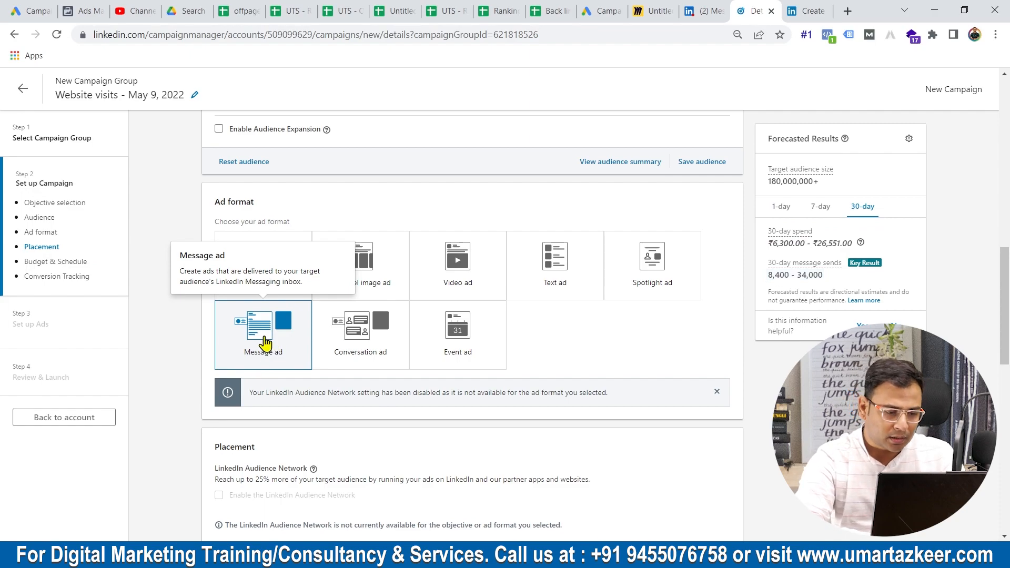
pyautogui.moveTo(267, 393); pyautogui.dragTo(380, 392)
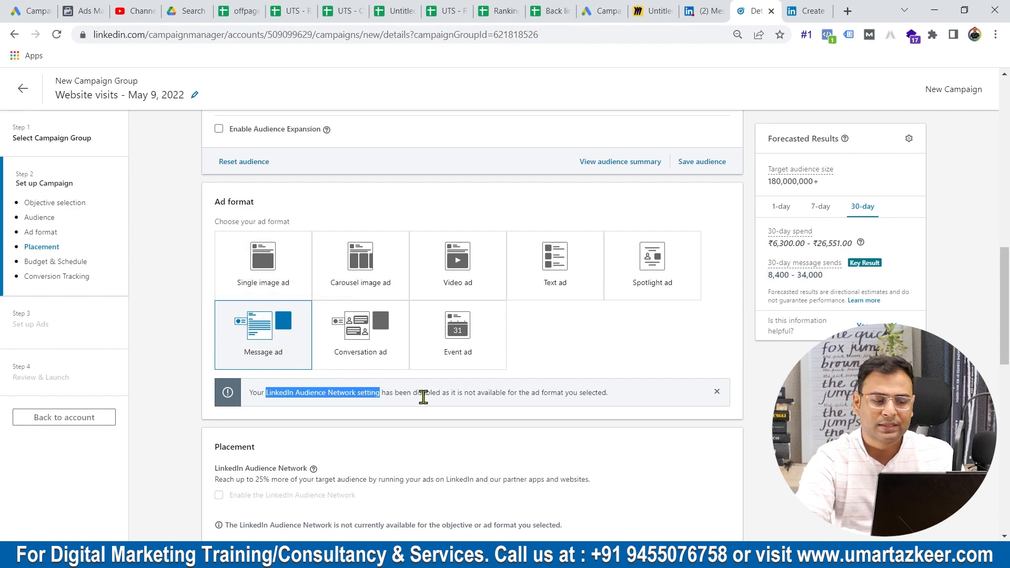
pyautogui.click(423, 397)
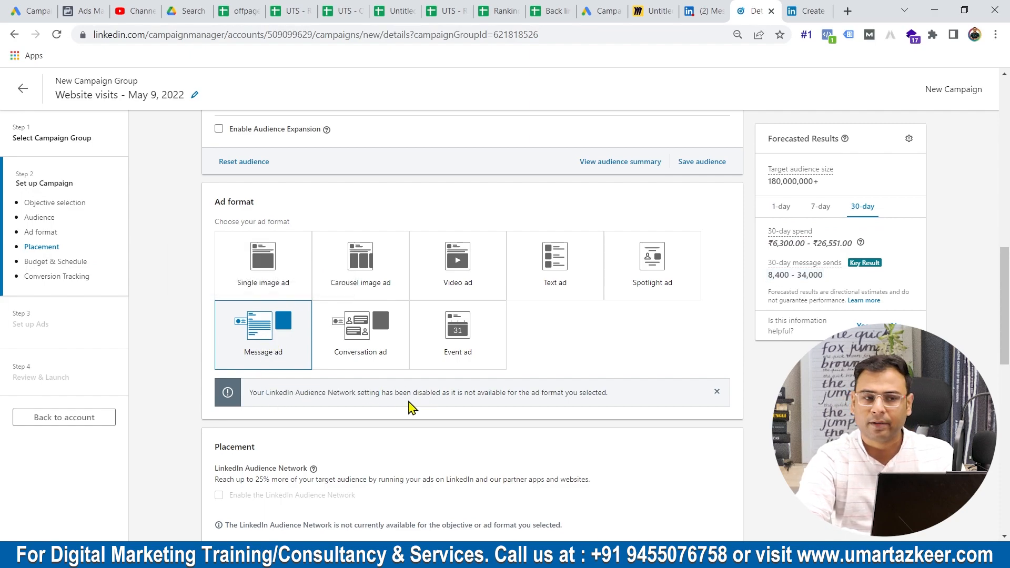
pyautogui.click(256, 274)
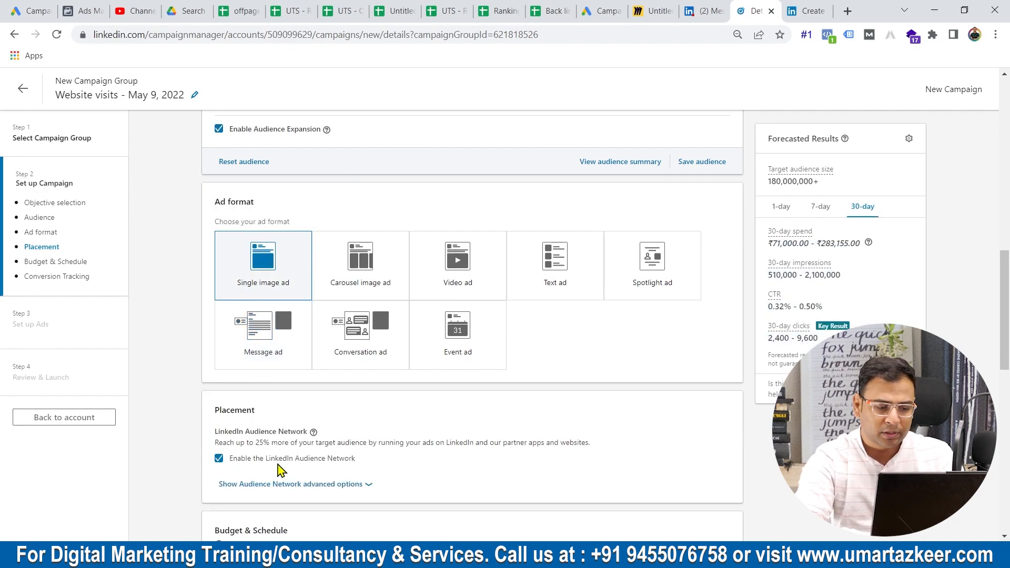
pyautogui.click(280, 342)
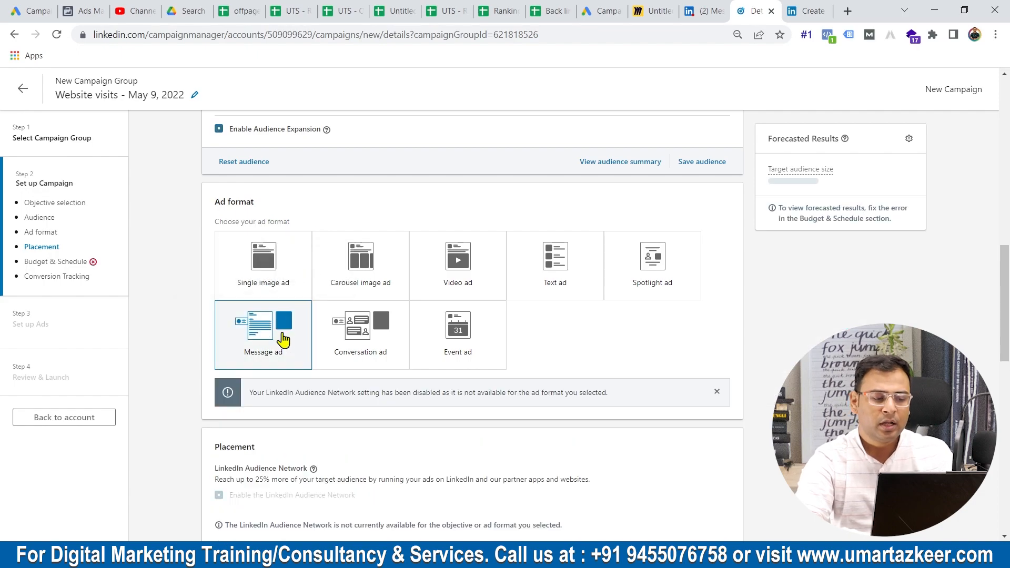
# Examine the campaign's placement, daily budget, schedule, manual bid per ad sent and conversion tracking settings.
pyautogui.scroll(-6, 463, 439)
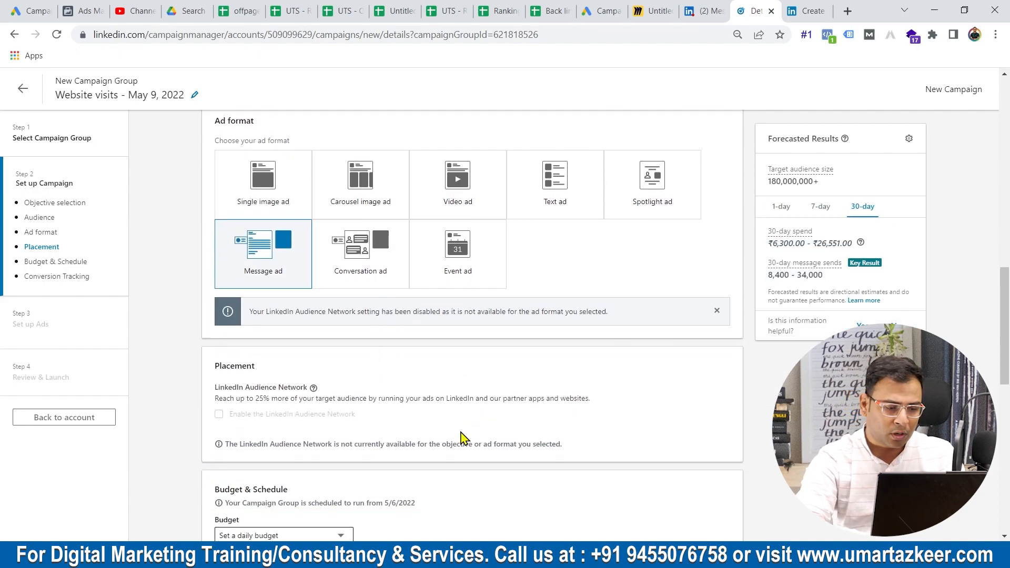
pyautogui.scroll(-2, 463, 438)
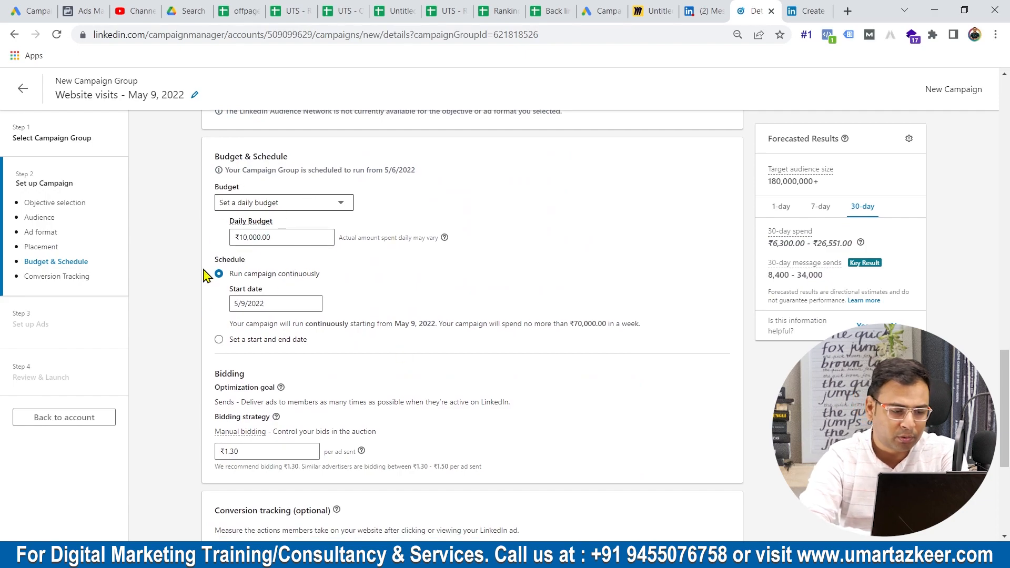
pyautogui.scroll(-2, 394, 390)
pyautogui.scroll(-1, 399, 397)
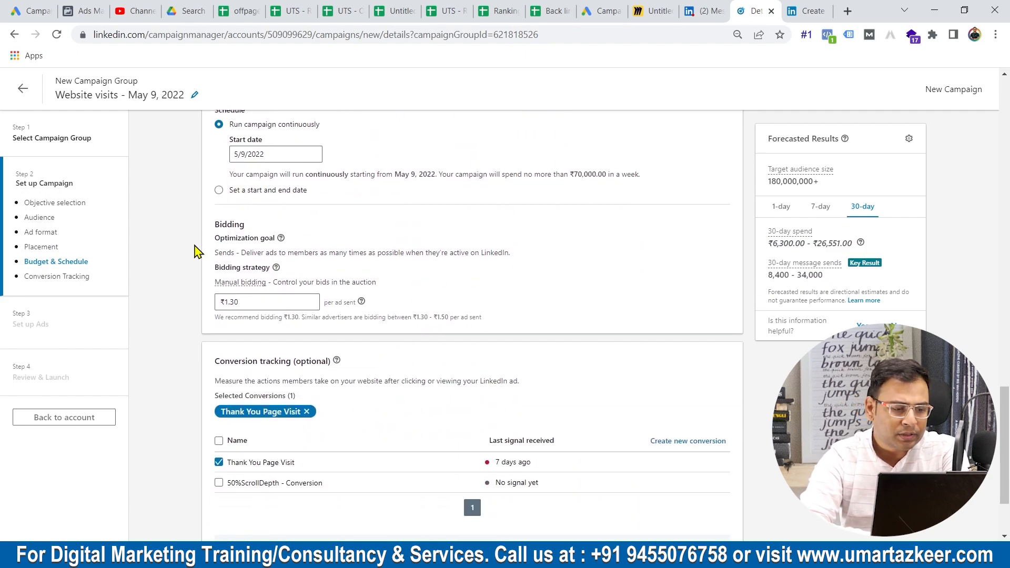
pyautogui.moveTo(257, 283)
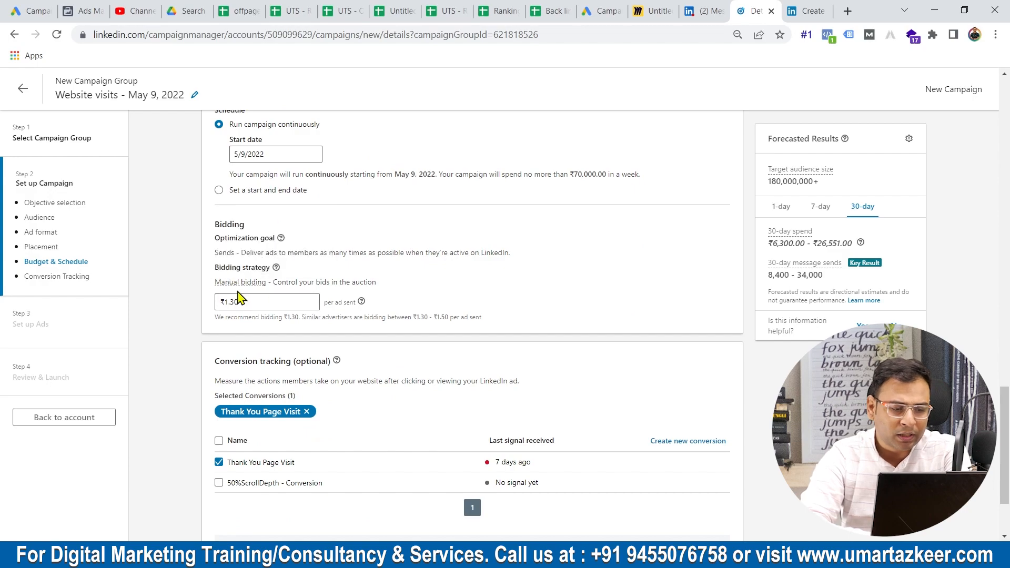
pyautogui.scroll(2, 401, 315)
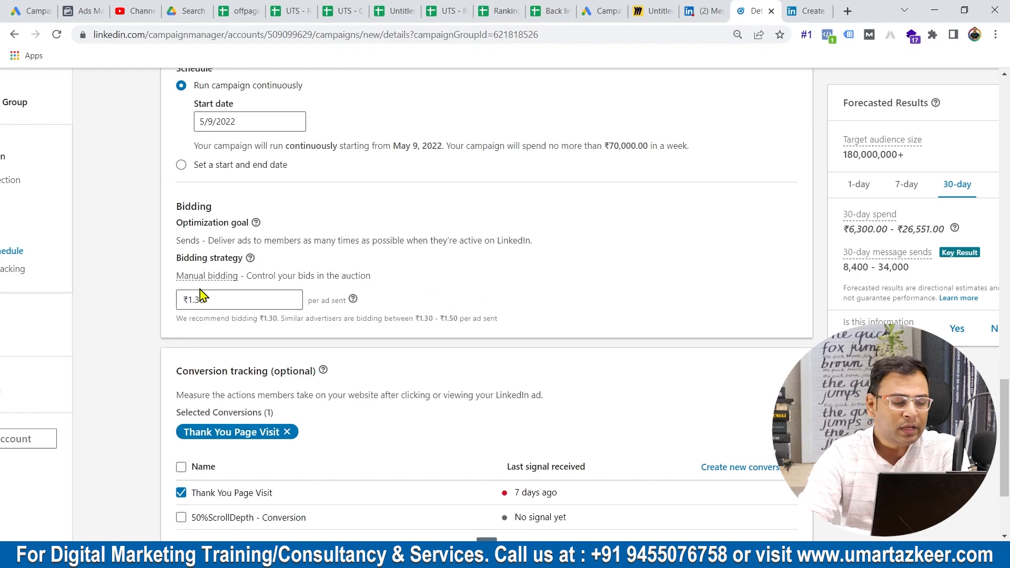
pyautogui.scroll(-2, 204, 294)
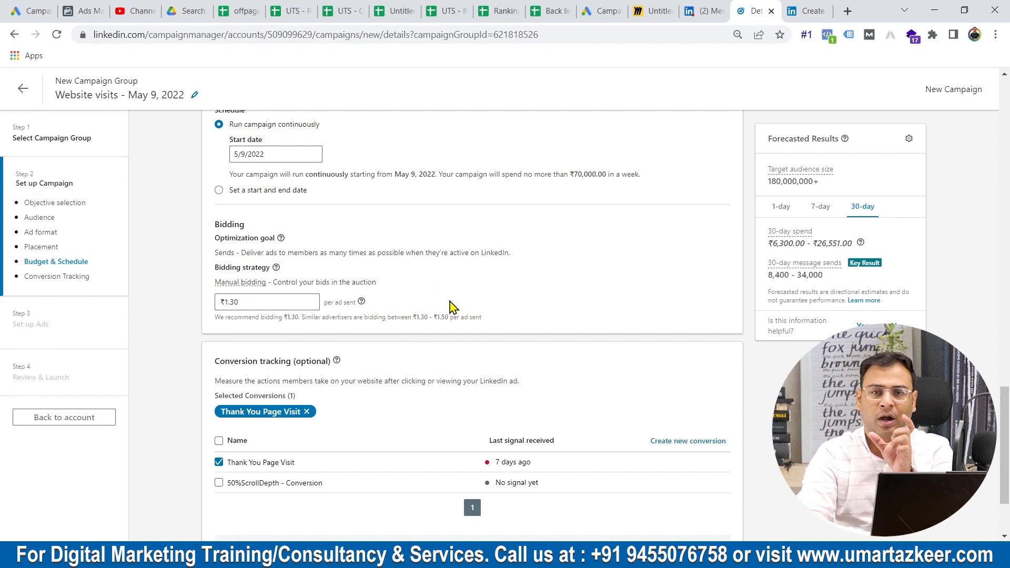
pyautogui.scroll(-2, 454, 304)
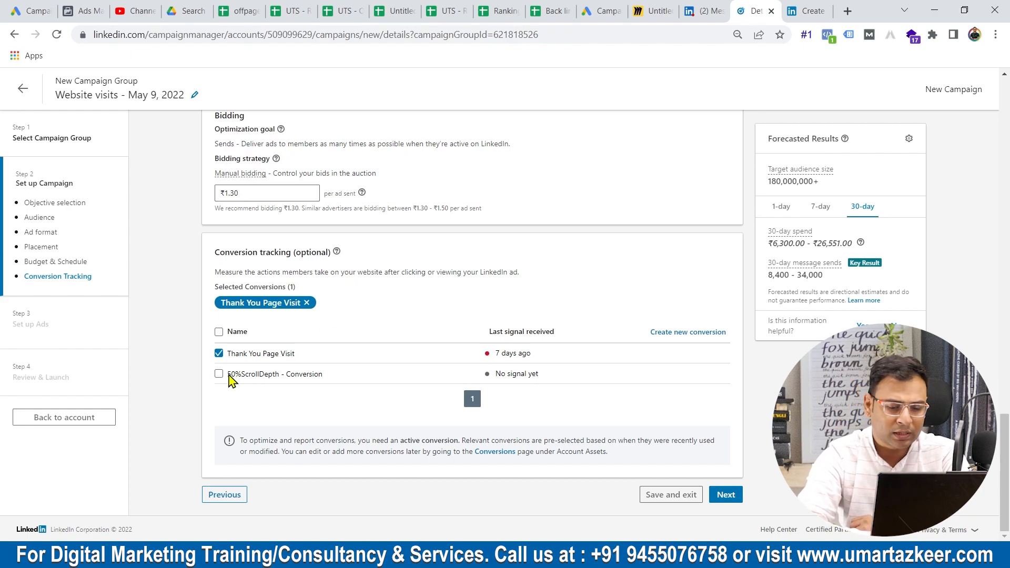
# Save the campaign setup with its objective and ad format, and name the new message ad "Messages ads".
pyautogui.click(728, 495)
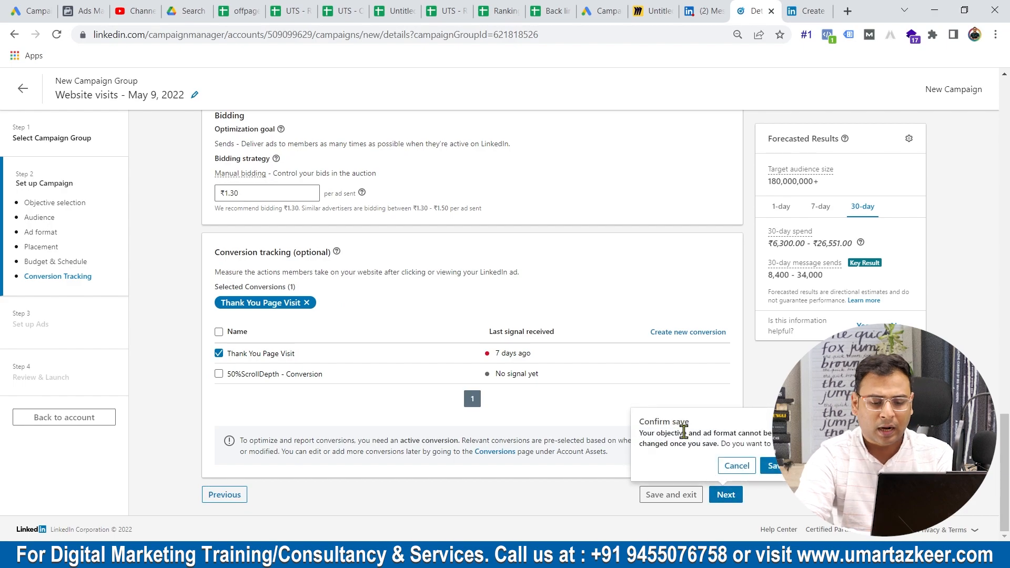
pyautogui.click(773, 470)
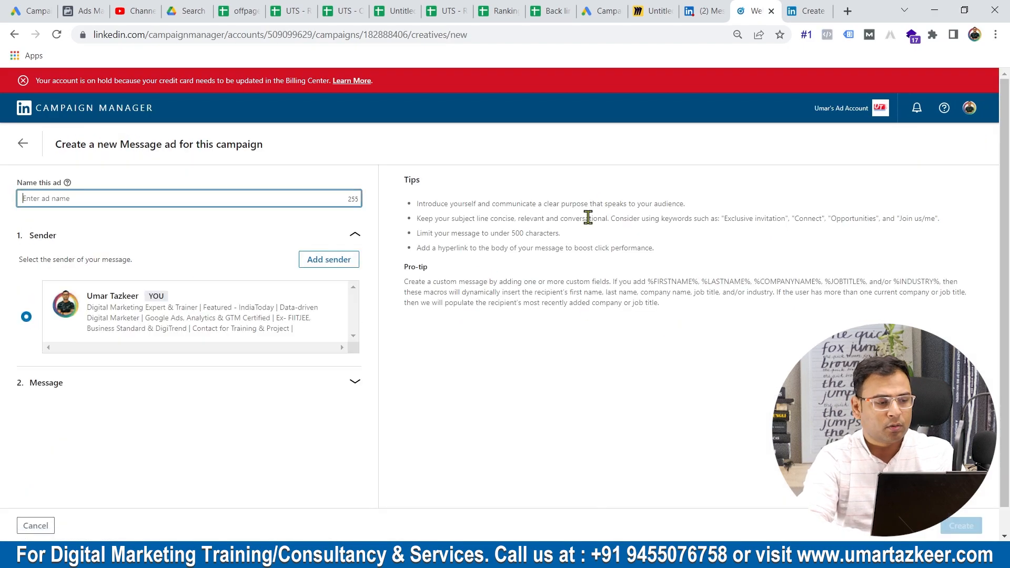
pyautogui.click(485, 275)
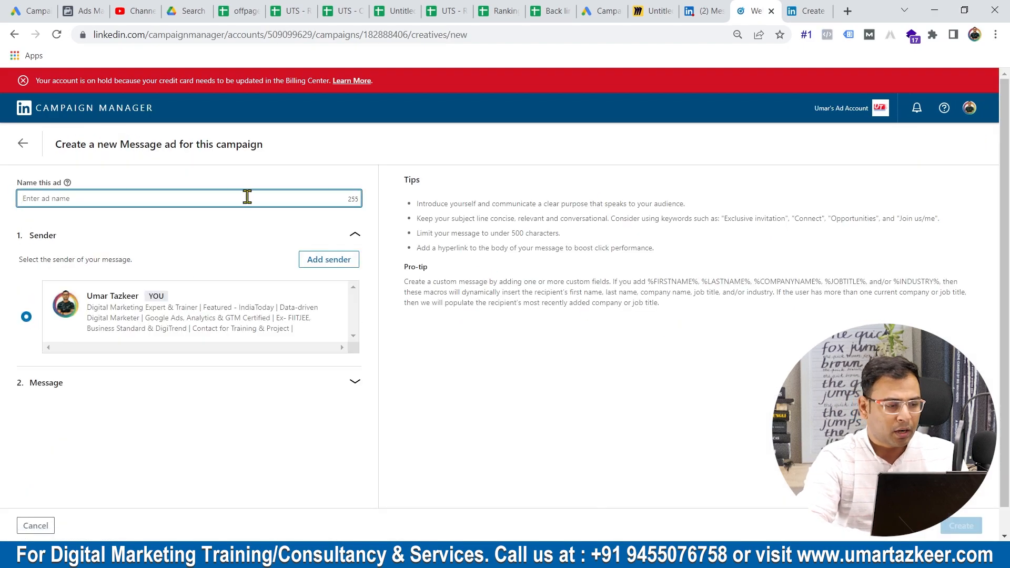
pyautogui.write('Messages ads')
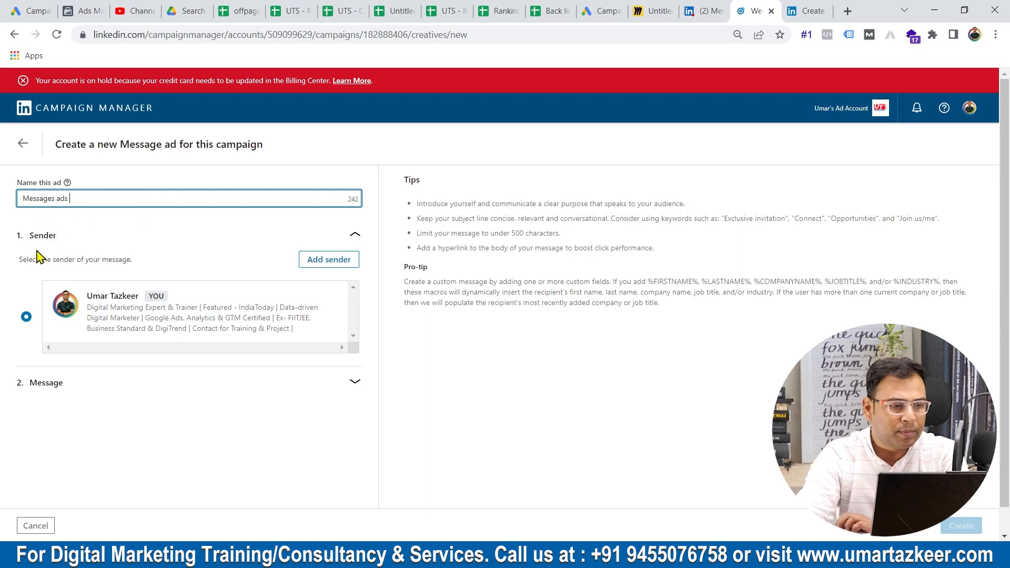
# Look at the sponsored Skill-Lync message in LinkedIn messaging as a sender example, and return to the message ad form.
pyautogui.click(700, 7)
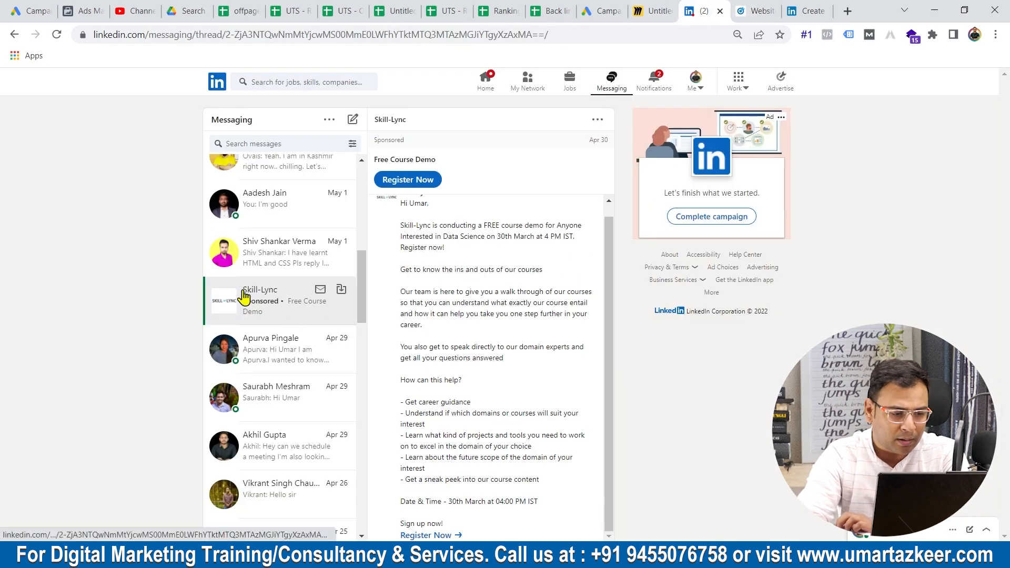
pyautogui.click(758, 11)
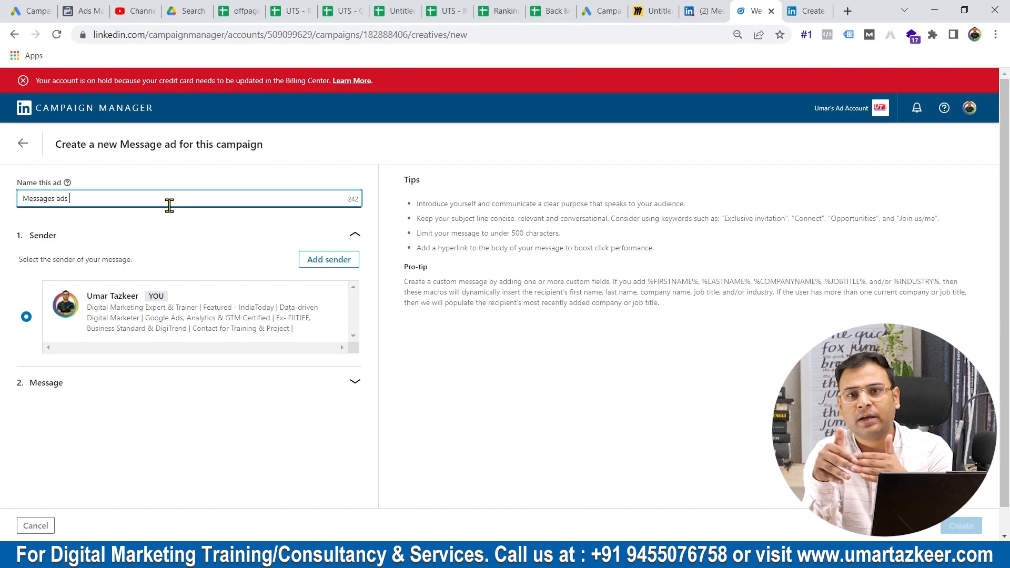
pyautogui.click(337, 259)
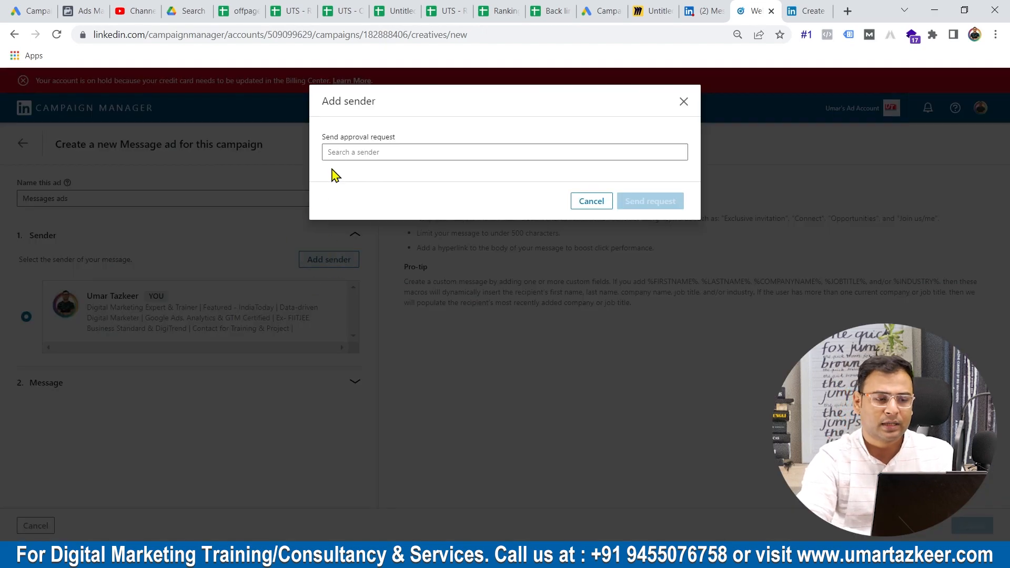
pyautogui.click(346, 150)
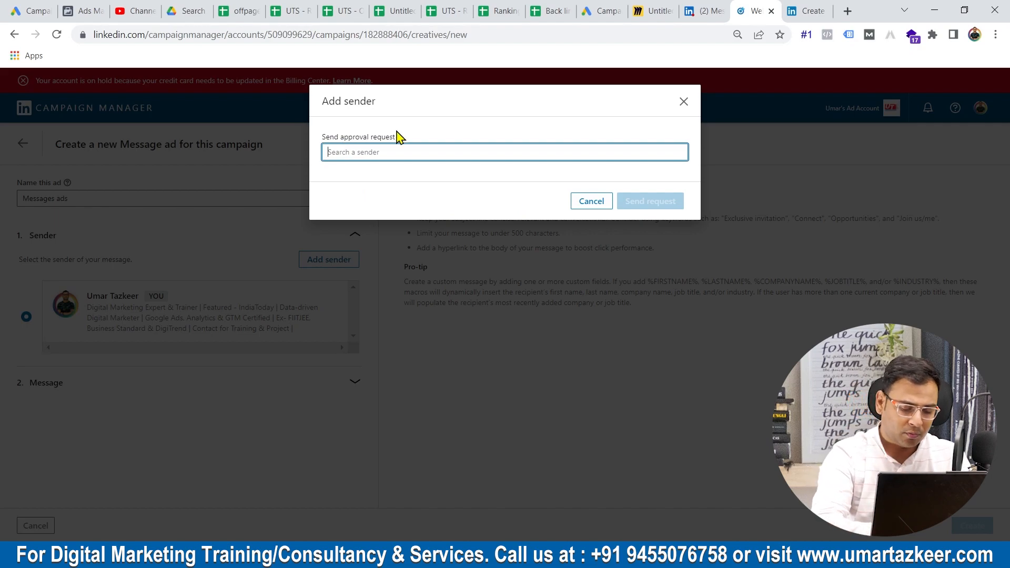
pyautogui.write('Ankshit')
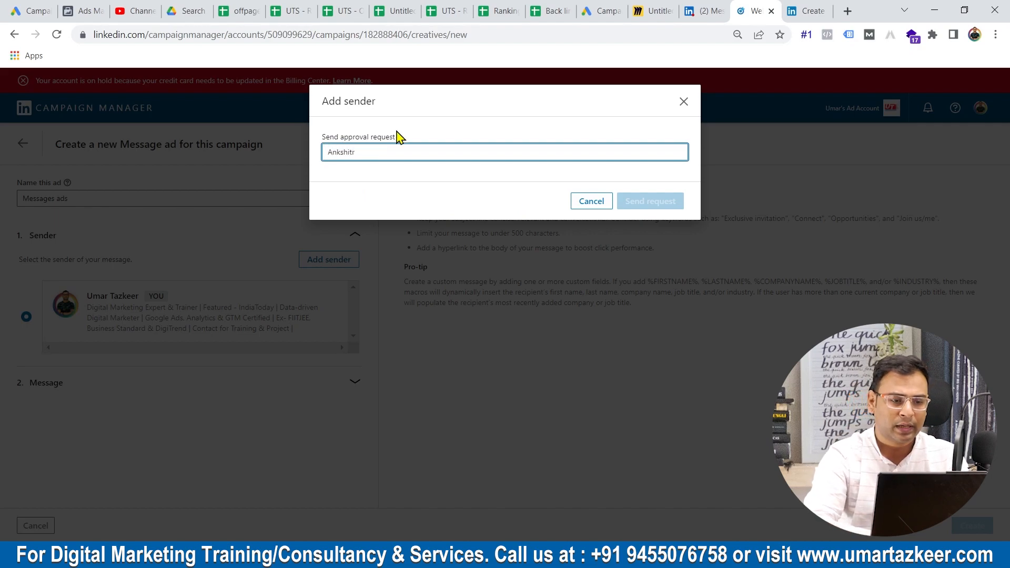
pyautogui.hotkey('ctrl', 'a')
pyautogui.write('Ankit')
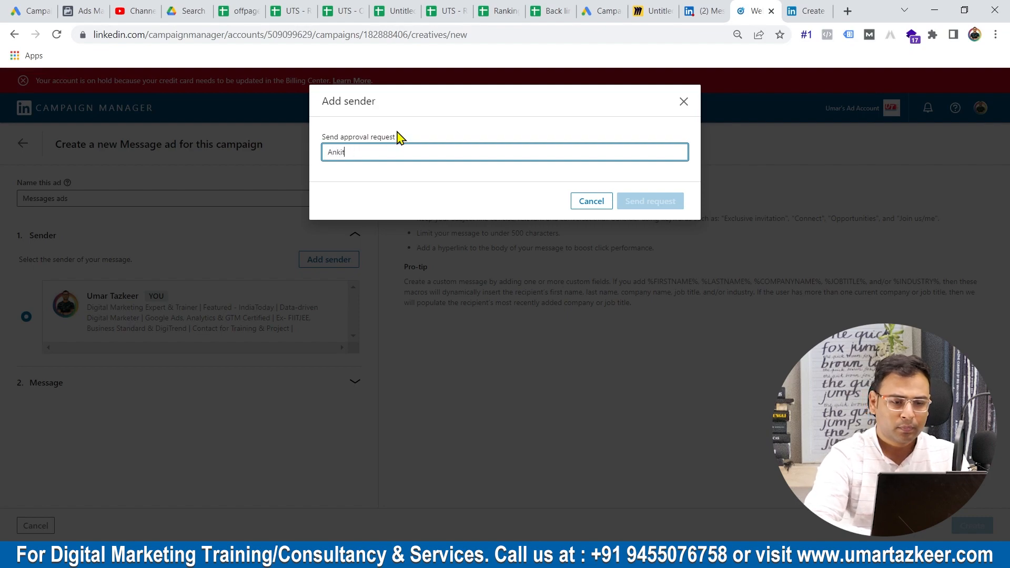
pyautogui.click(404, 194)
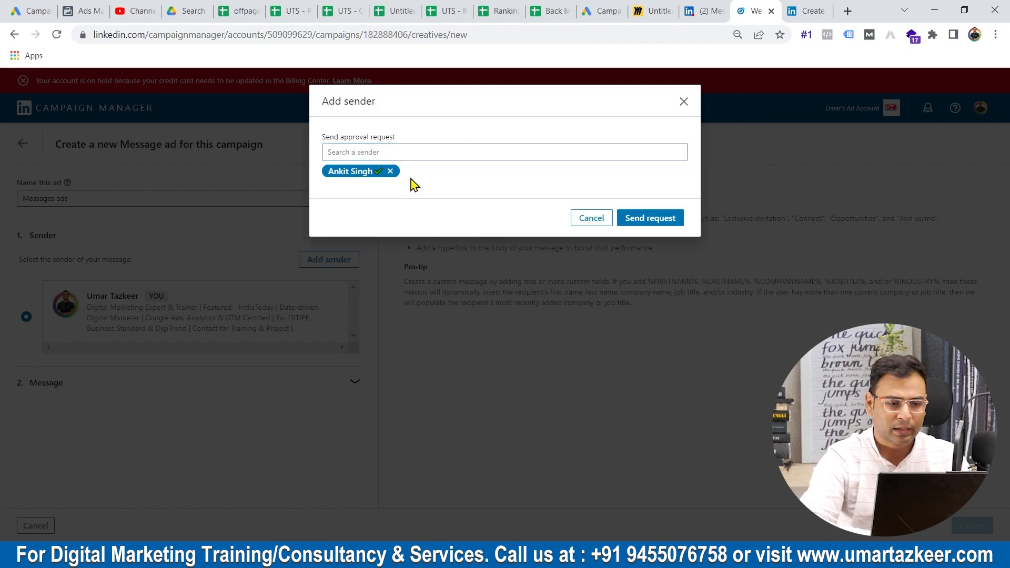
pyautogui.click(390, 171)
pyautogui.click(385, 152)
pyautogui.write('Ankit')
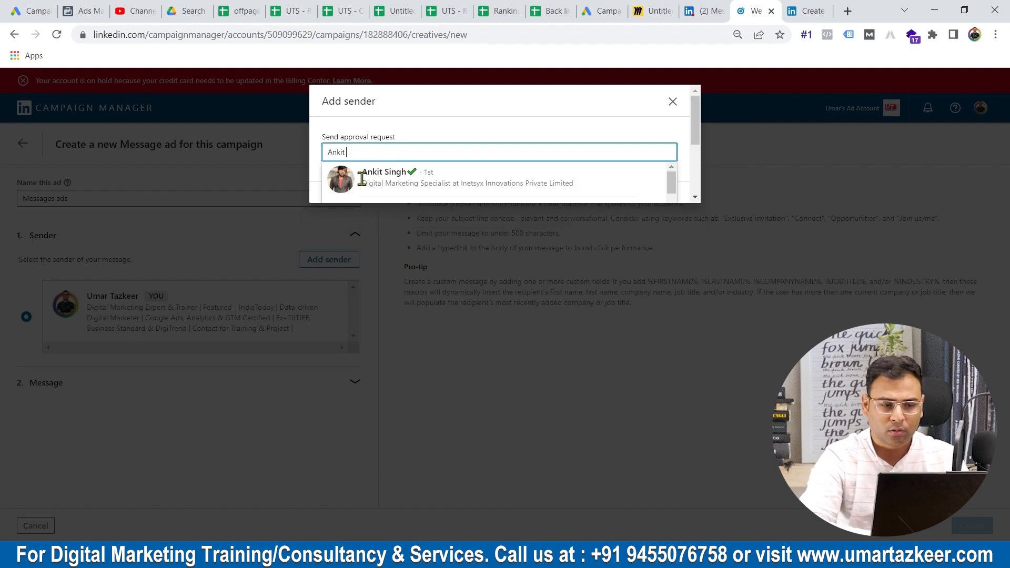
pyautogui.scroll(-2, 398, 183)
pyautogui.scroll(-5, 437, 182)
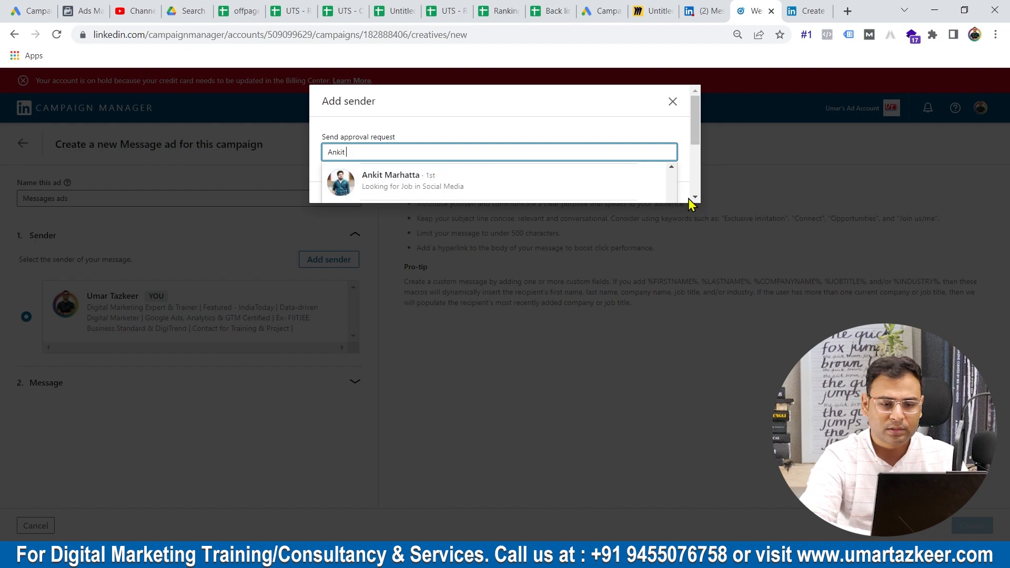
pyautogui.click(672, 102)
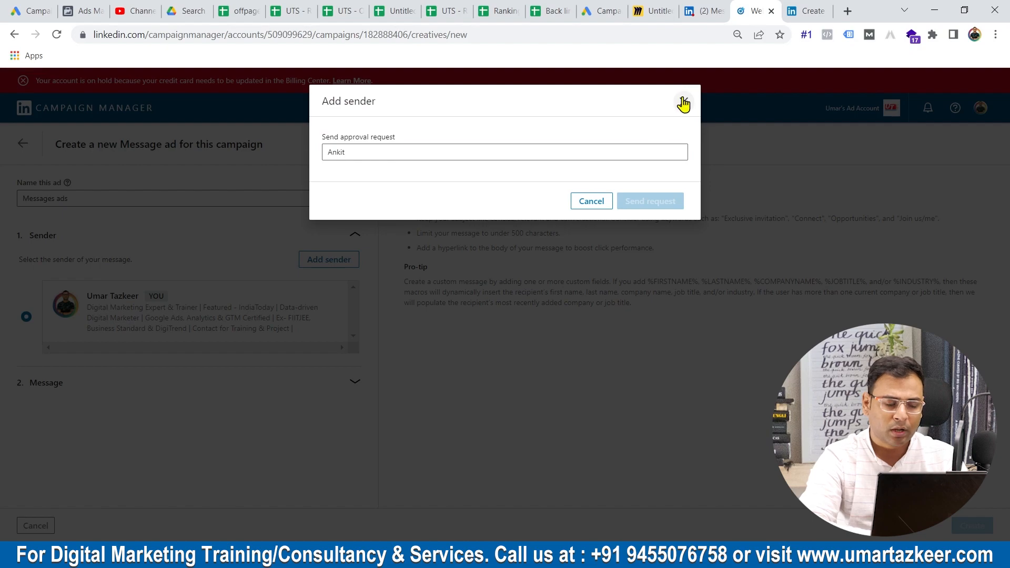
pyautogui.click(684, 102)
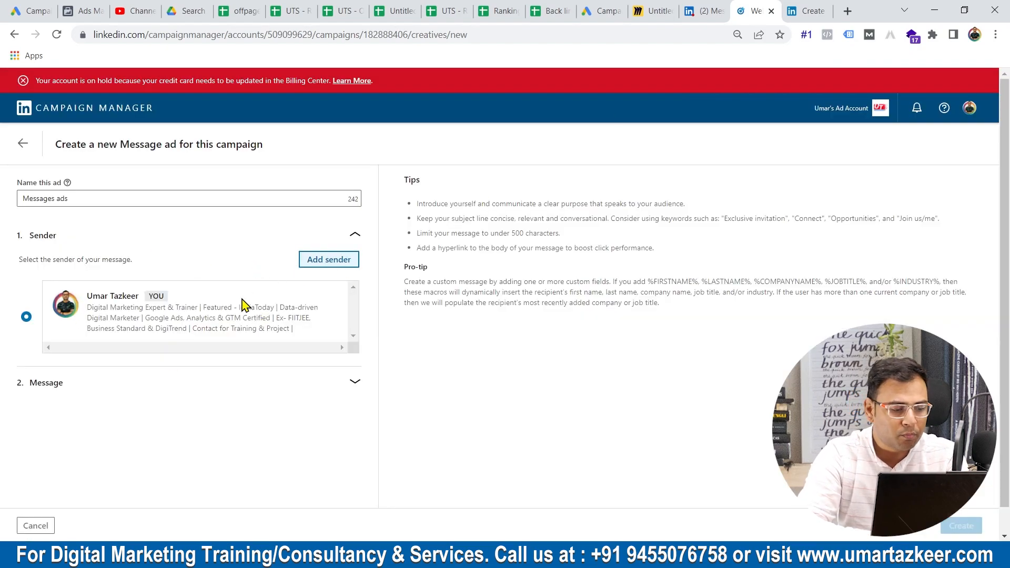
# Set the message ad's subject to "Free Consultancy", consulting the sponsored Skill-Lync message as a reference.
pyautogui.scroll(-1, 243, 302)
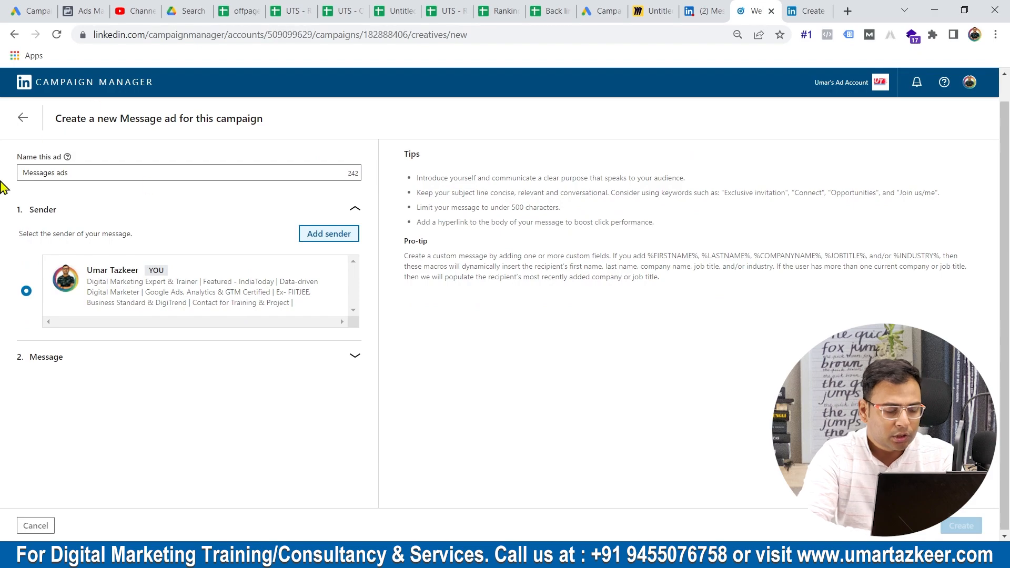
pyautogui.click(107, 363)
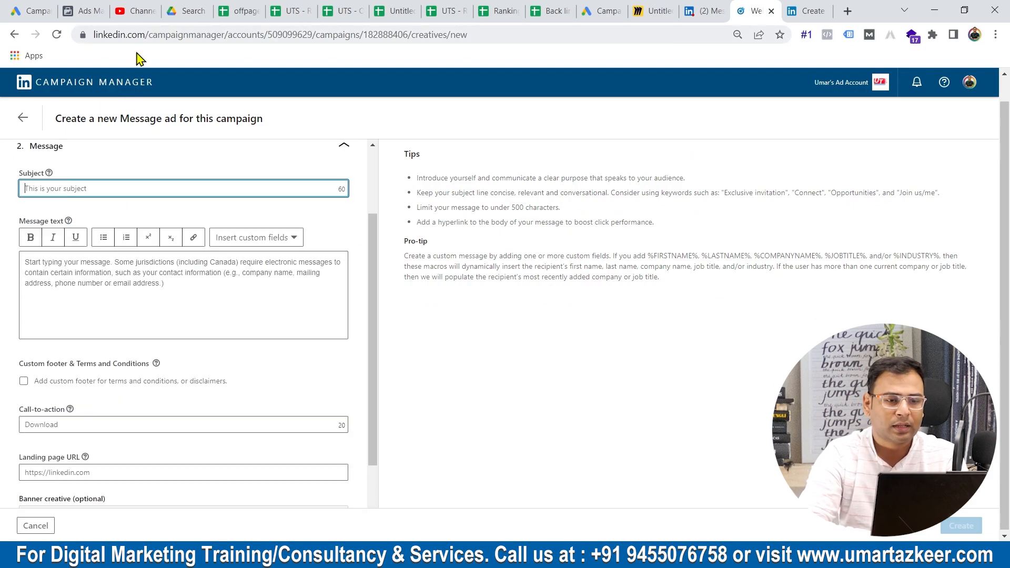
pyautogui.click(698, 8)
pyautogui.scroll(1, 440, 342)
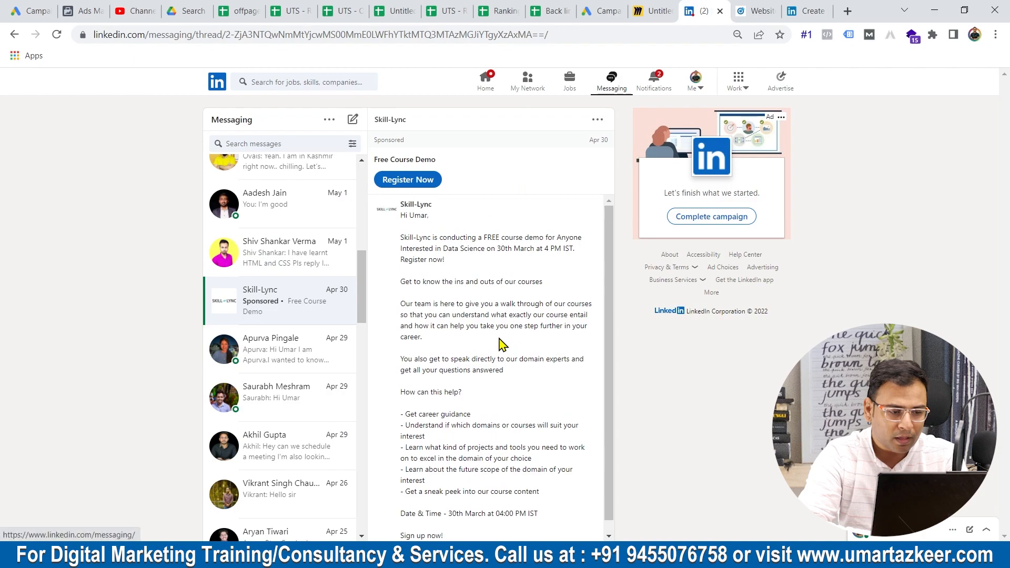
pyautogui.moveTo(240, 299)
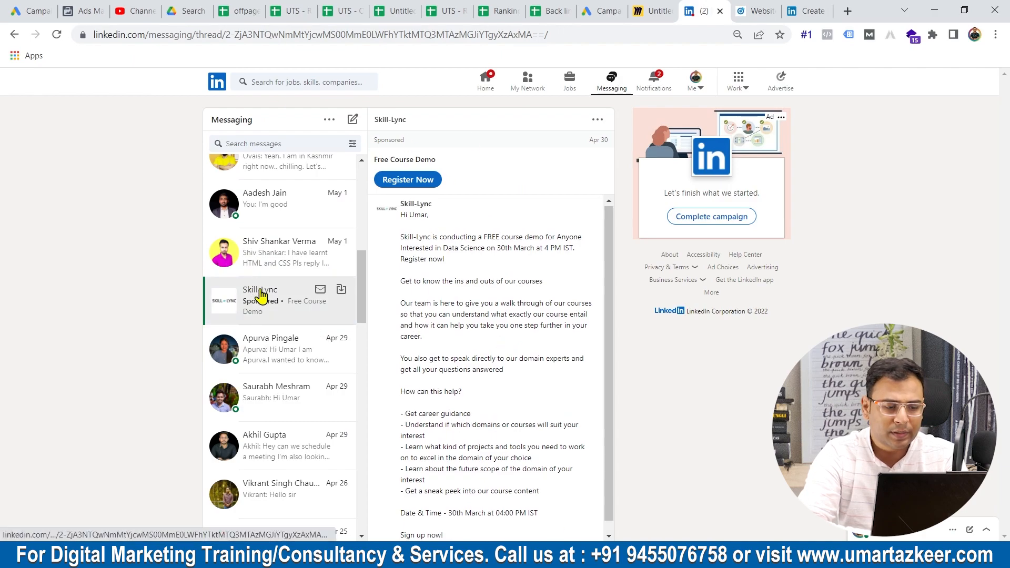
pyautogui.hotkey('ctrl', 'Tab')
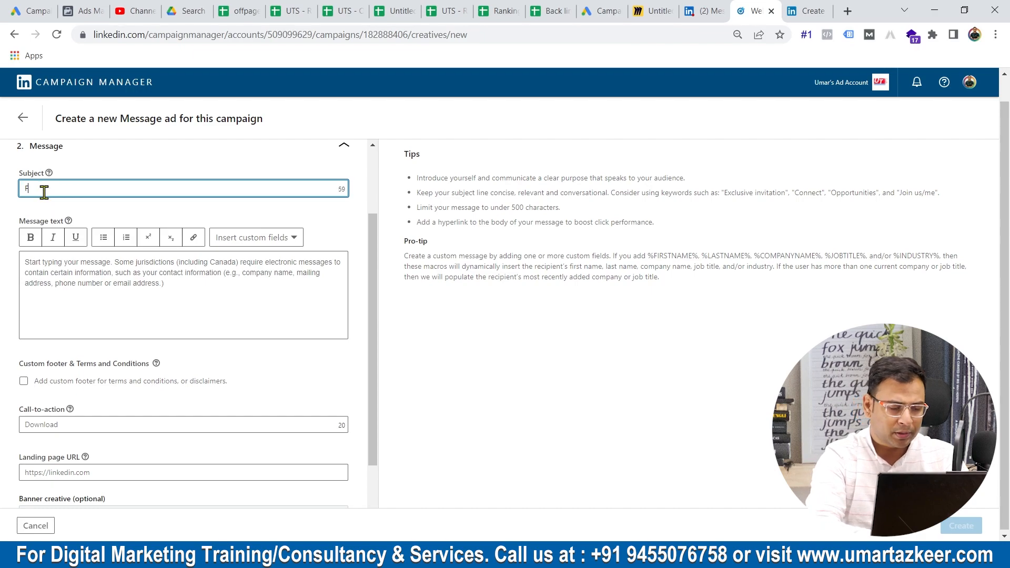
pyautogui.write('Free')
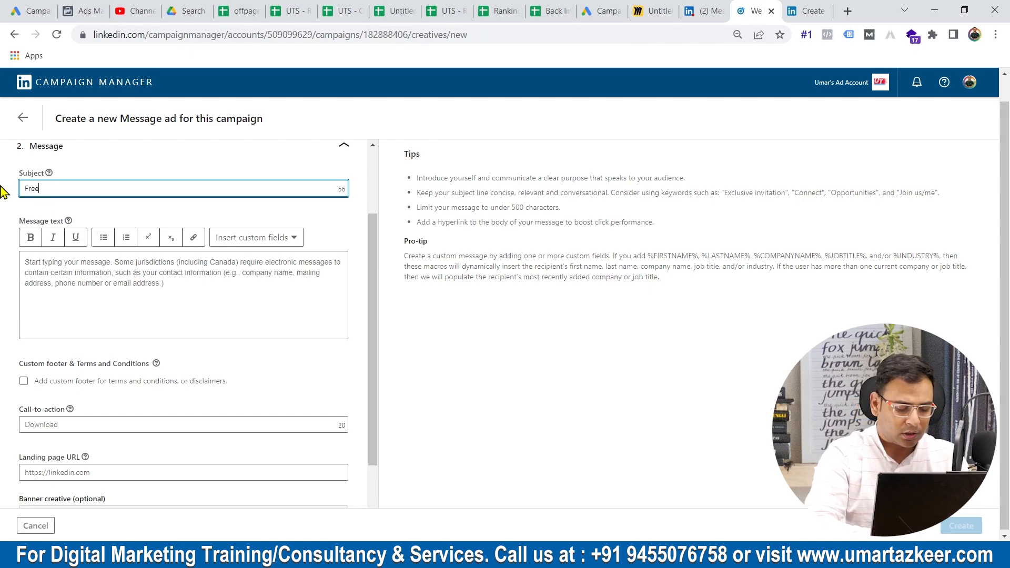
pyautogui.write(' Consultancy')
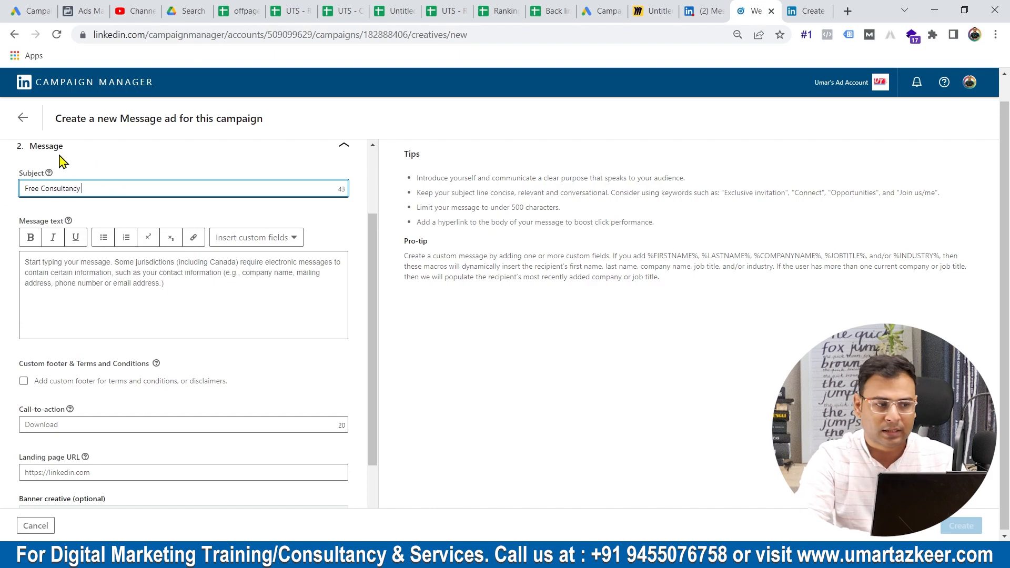
# Begin the message text with the greeting "Hii %FIRSTNAME%".
pyautogui.click(59, 264)
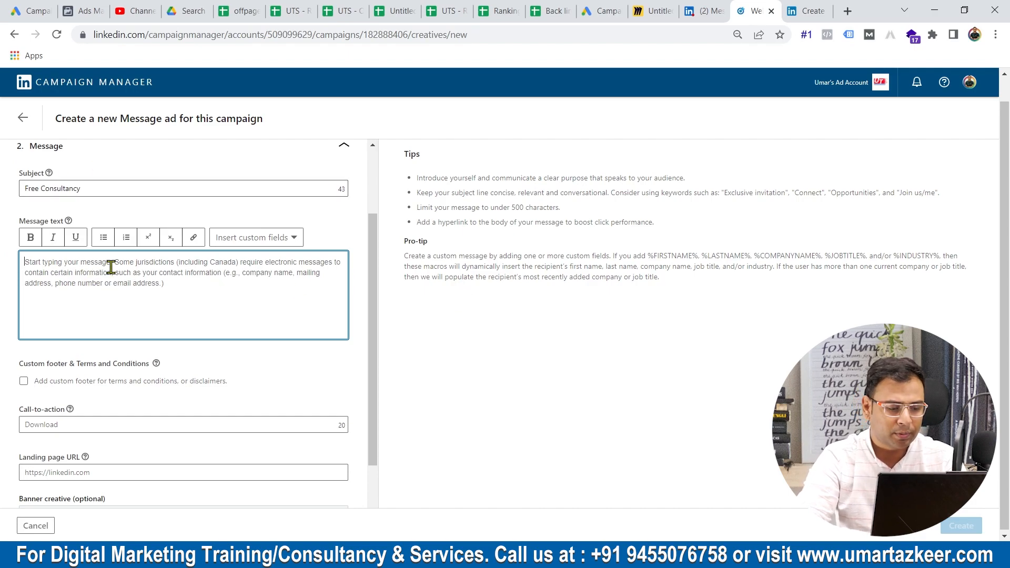
pyautogui.write('Hii')
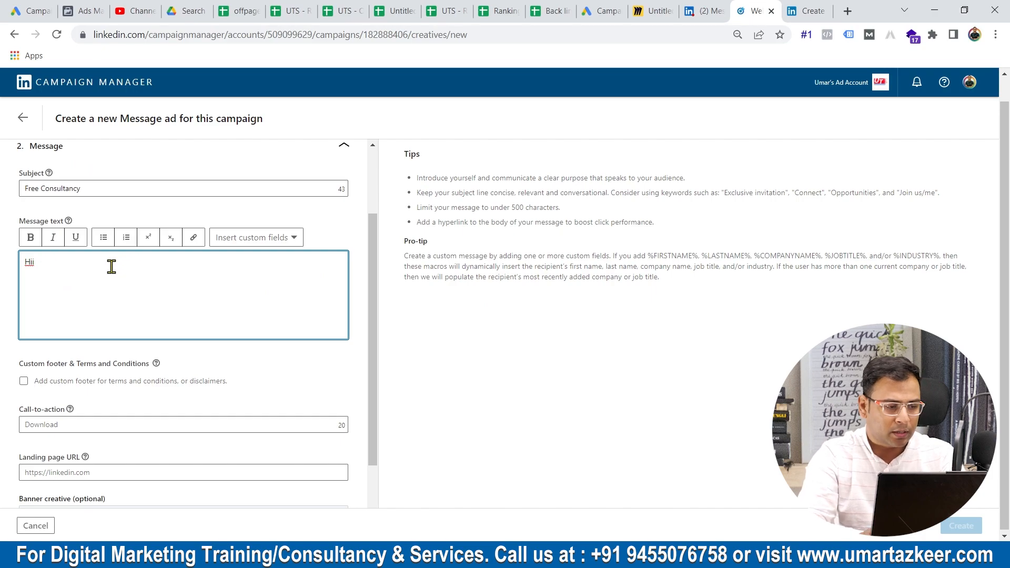
pyautogui.write(' %F%')
pyautogui.press('Left')
pyautogui.write('FIT')
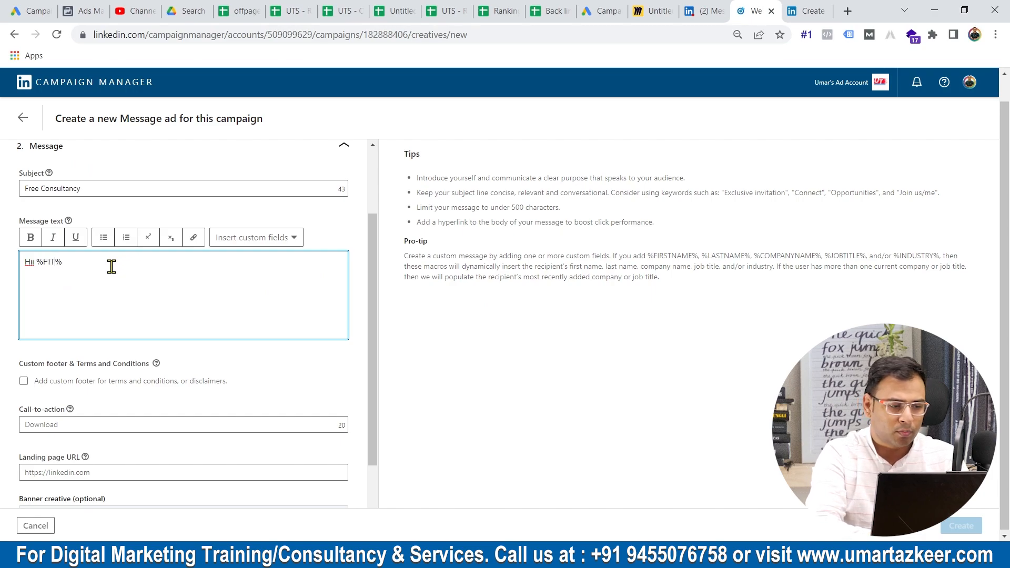
pyautogui.press('BackSpace')
pyautogui.write('RSTNAME')
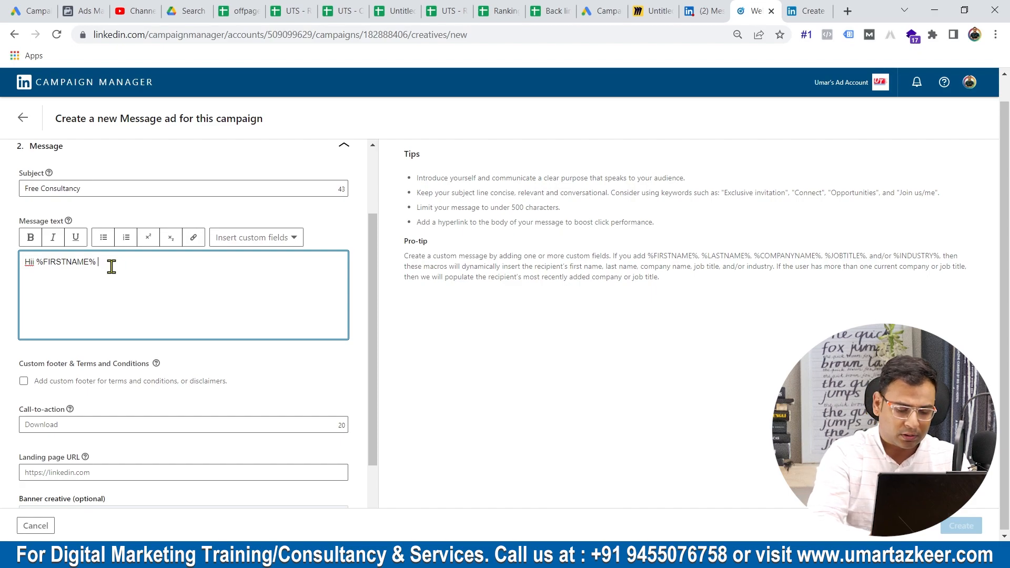
# Add the %LASTNAME% macro after the first-name macro in the message text.
pyautogui.write(' %%L')
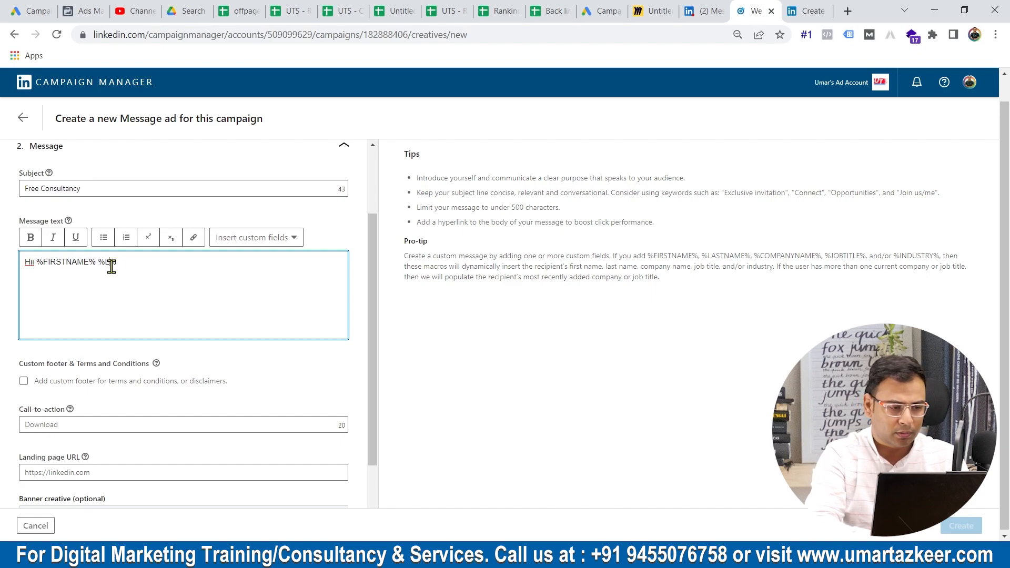
pyautogui.write('AST NAM')
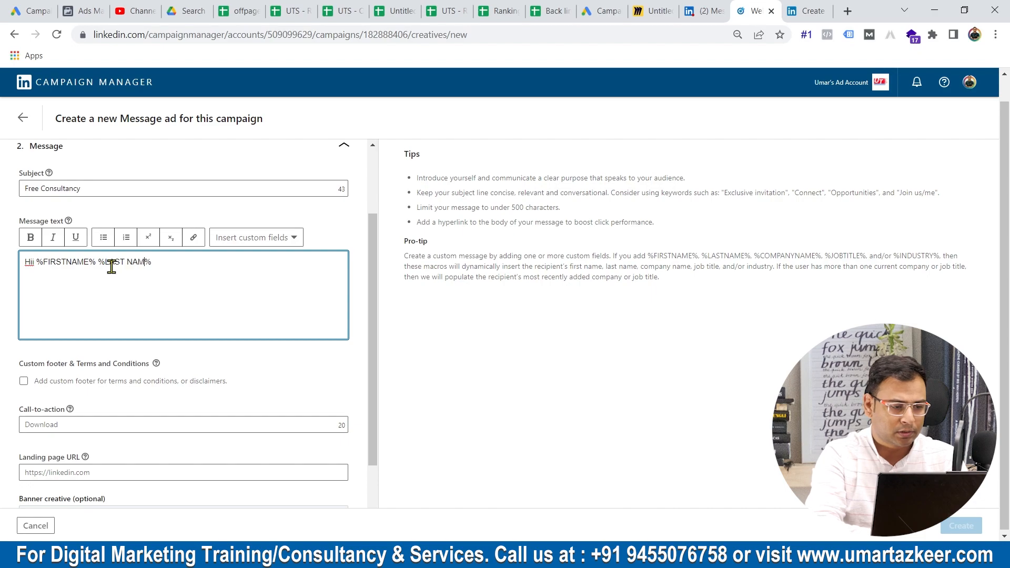
pyautogui.press('BackSpace')
pyautogui.press('BackSpace')
pyautogui.press('BackSpace')
pyautogui.press('BackSpace')
pyautogui.write('NAME')
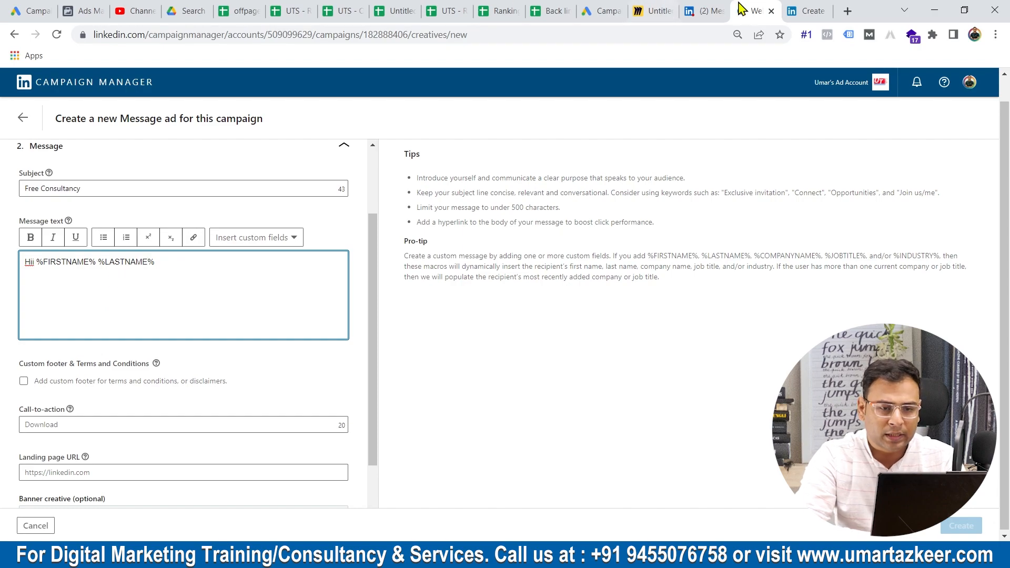
# Check the greeting in the sponsored Skill-Lync message, and change the ad's message text to "Hii %FIRSTNAME%,".
pyautogui.click(715, 10)
pyautogui.scroll(1, 469, 264)
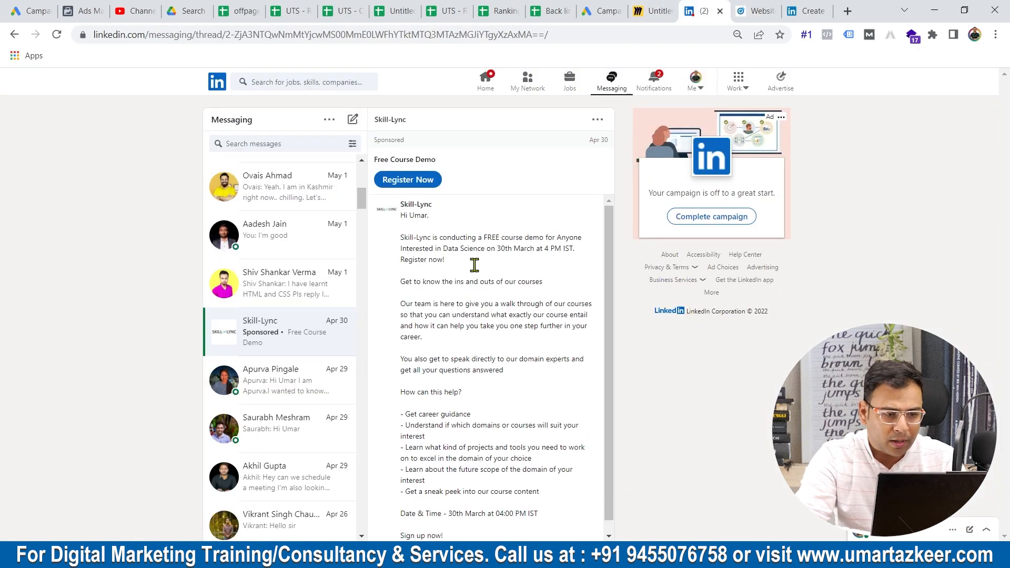
pyautogui.moveTo(409, 215); pyautogui.dragTo(420, 216)
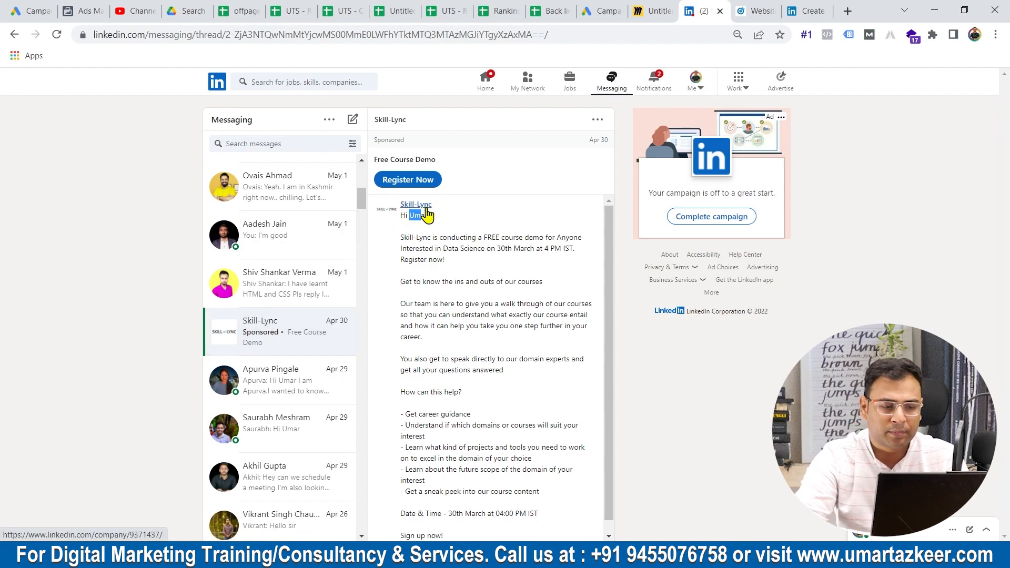
pyautogui.moveTo(410, 219); pyautogui.dragTo(423, 216)
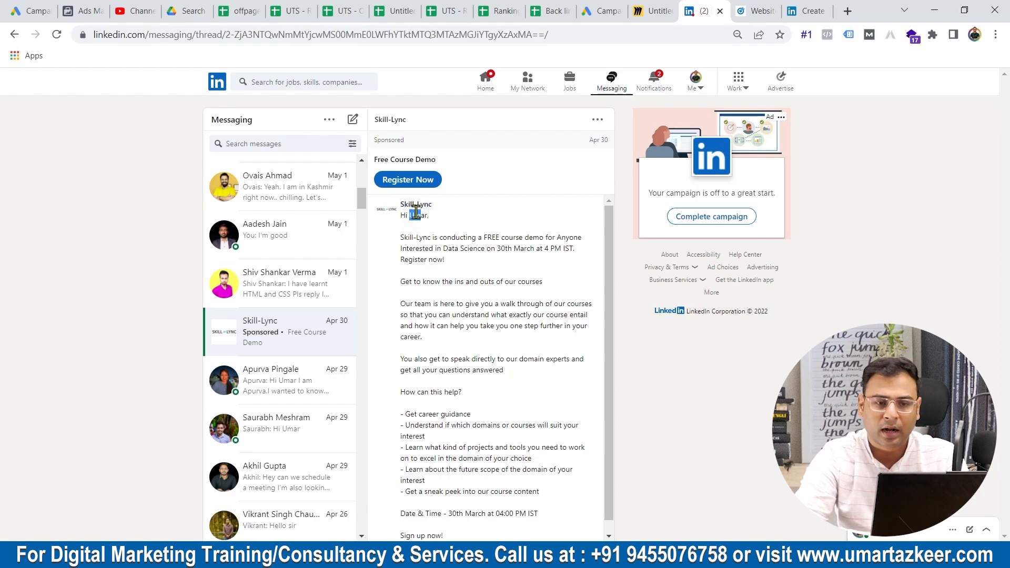
pyautogui.click(772, 9)
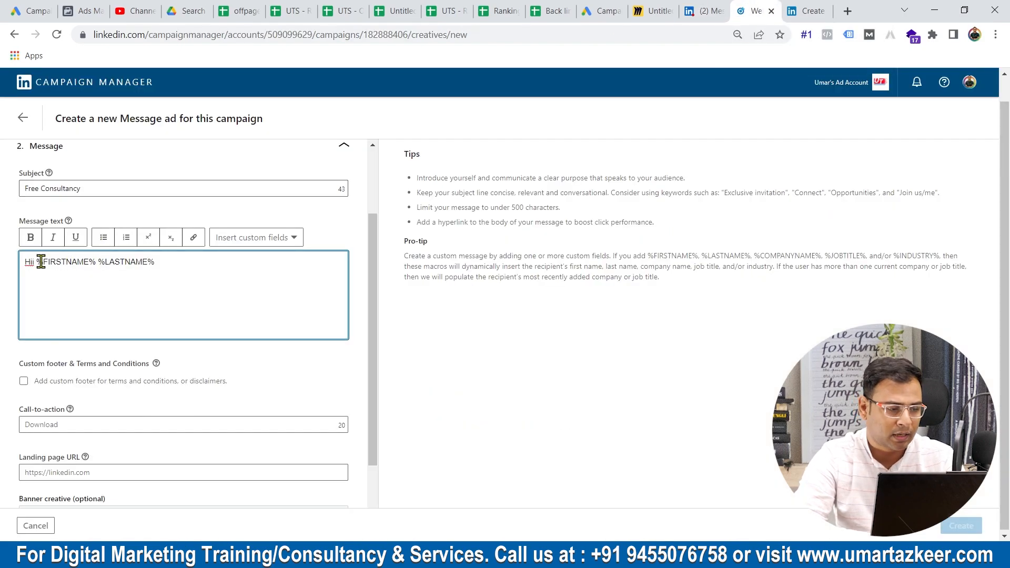
pyautogui.moveTo(37, 262); pyautogui.dragTo(235, 270)
pyautogui.press('BackSpace')
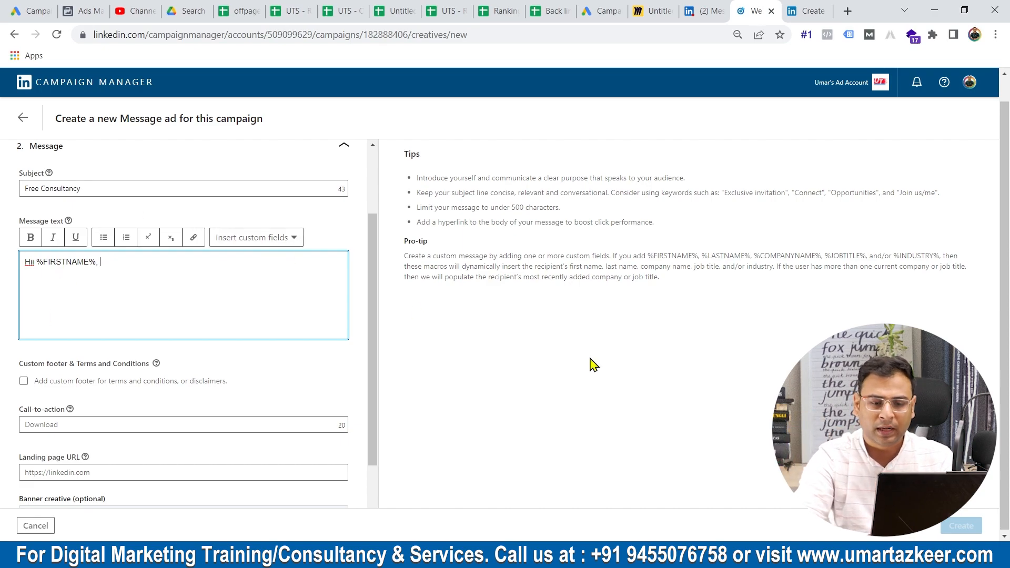
# Read the Pro-tip on personalising the message with custom field macros.
pyautogui.scroll(5, 592, 362)
pyautogui.hscroll(5, 829, 285)
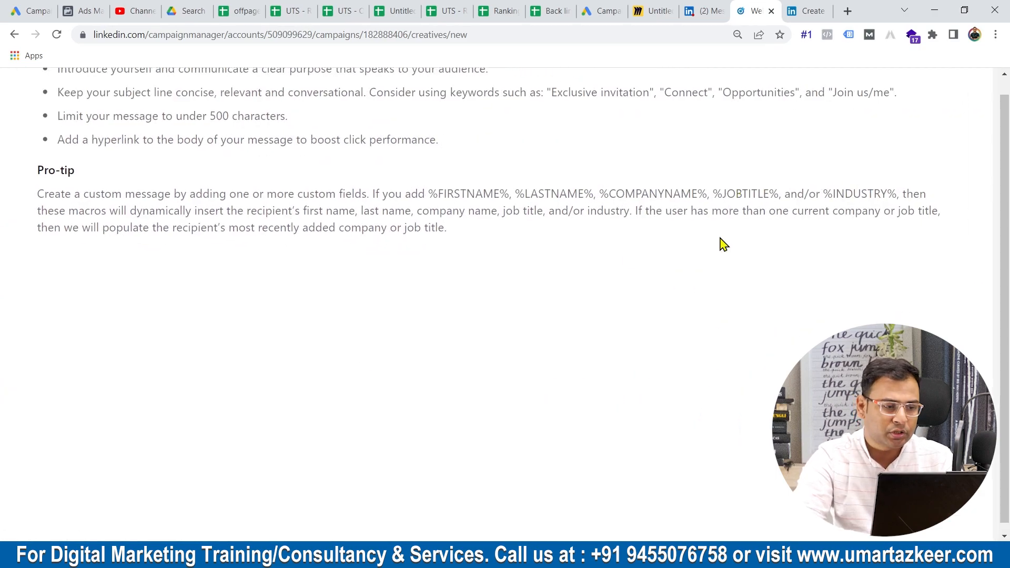
pyautogui.scroll(-5, 440, 256)
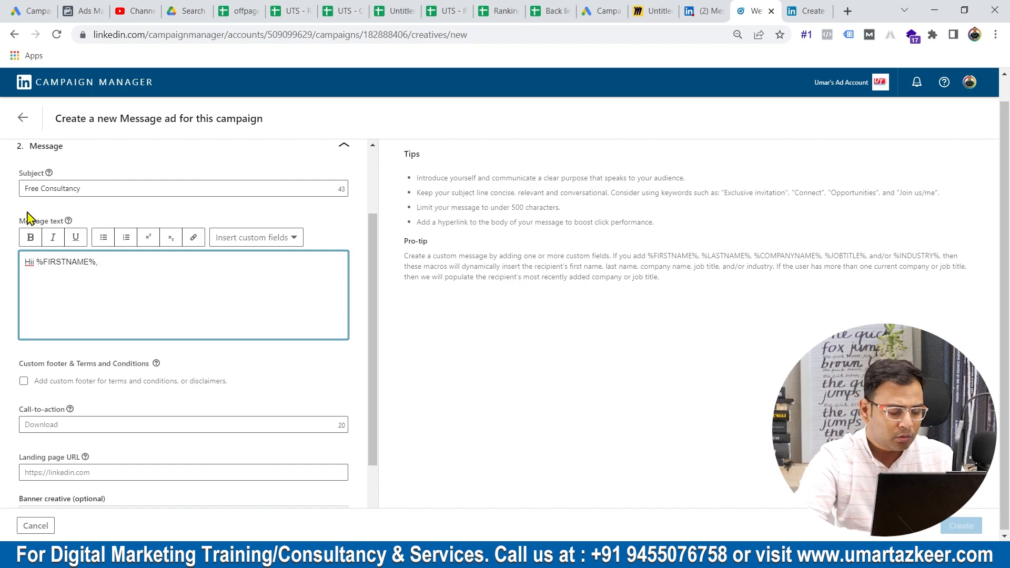
# Enter "Apply now" as the message ad's call-to-action and look over the fields from the ad name to the landing page URL.
pyautogui.scroll(-1, 196, 267)
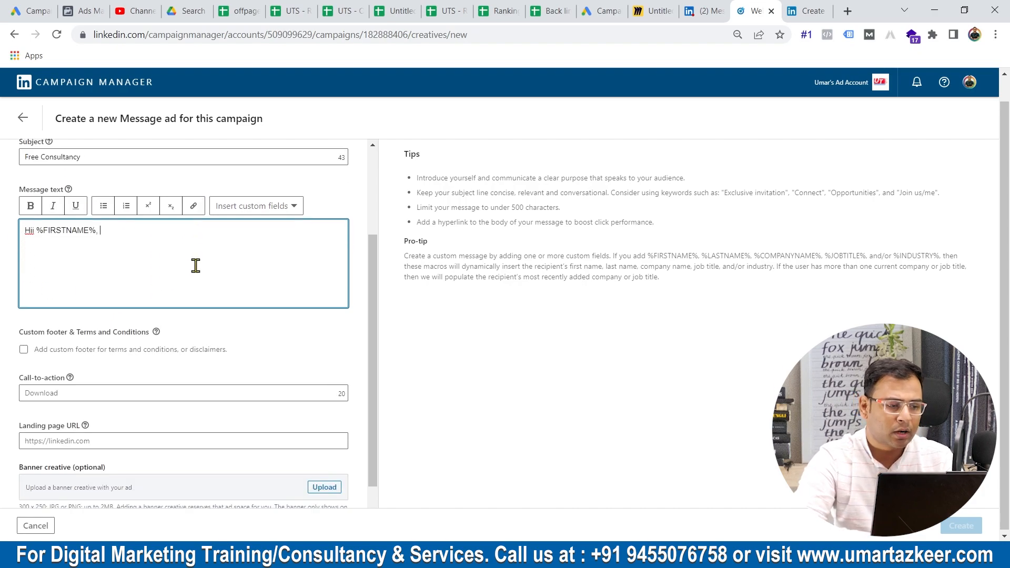
pyautogui.scroll(-1, 189, 285)
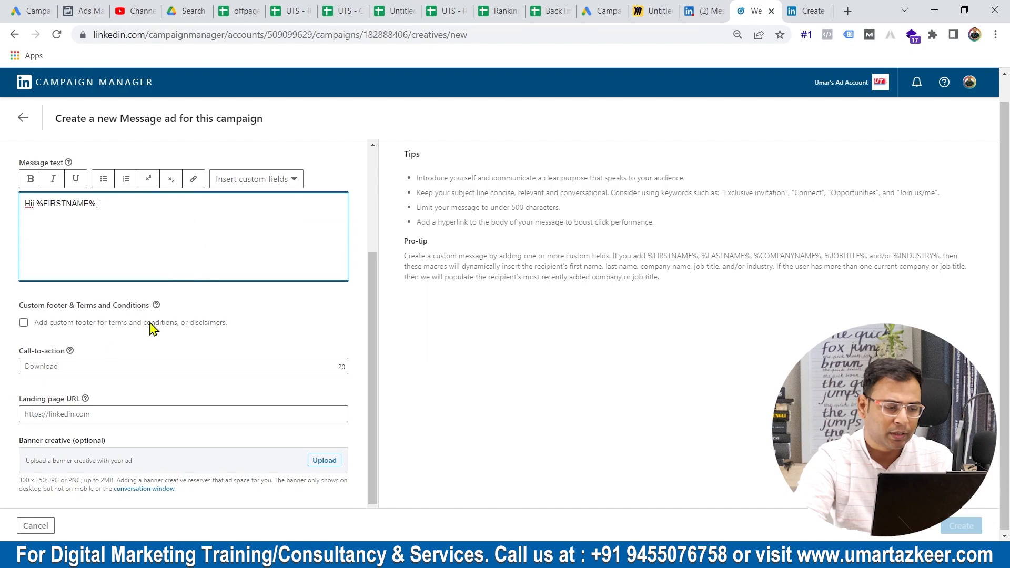
pyautogui.click(75, 366)
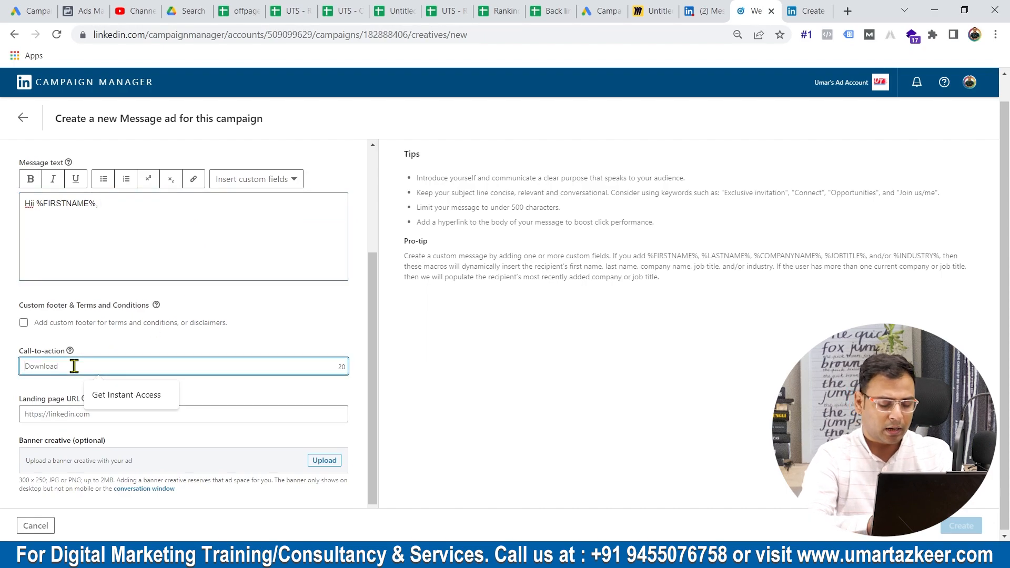
pyautogui.write('Apply now')
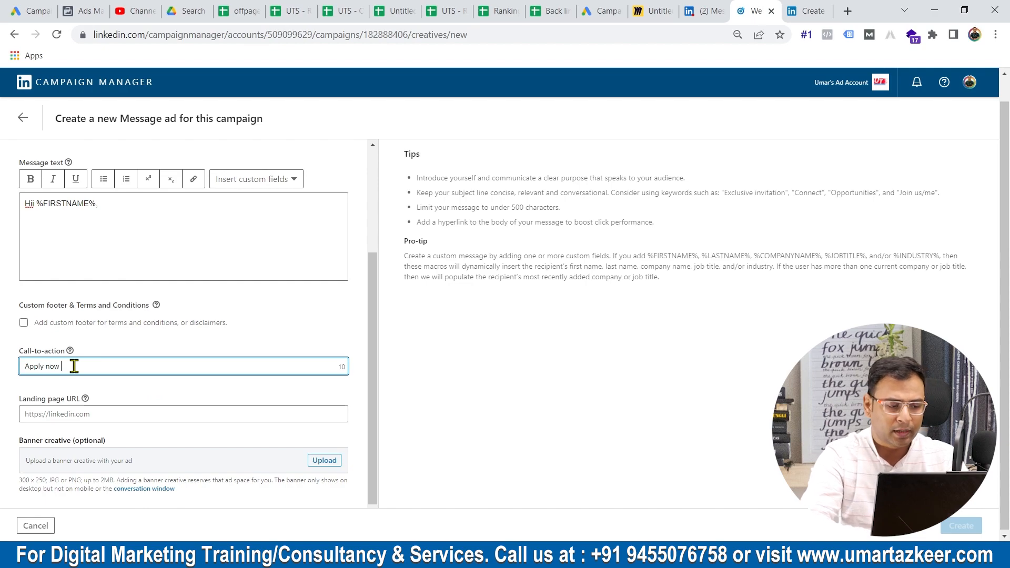
pyautogui.click(68, 413)
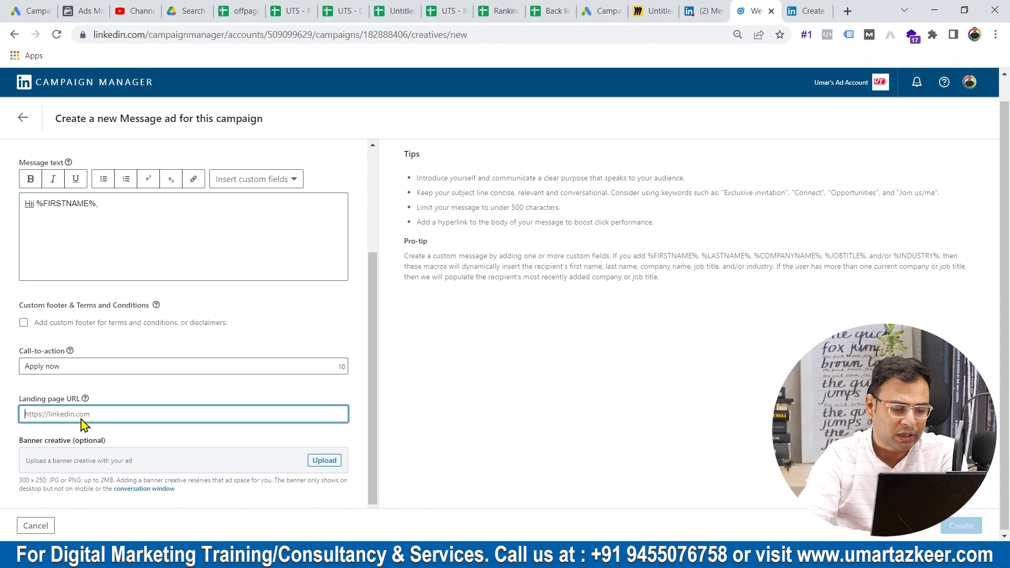
pyautogui.scroll(3, 125, 321)
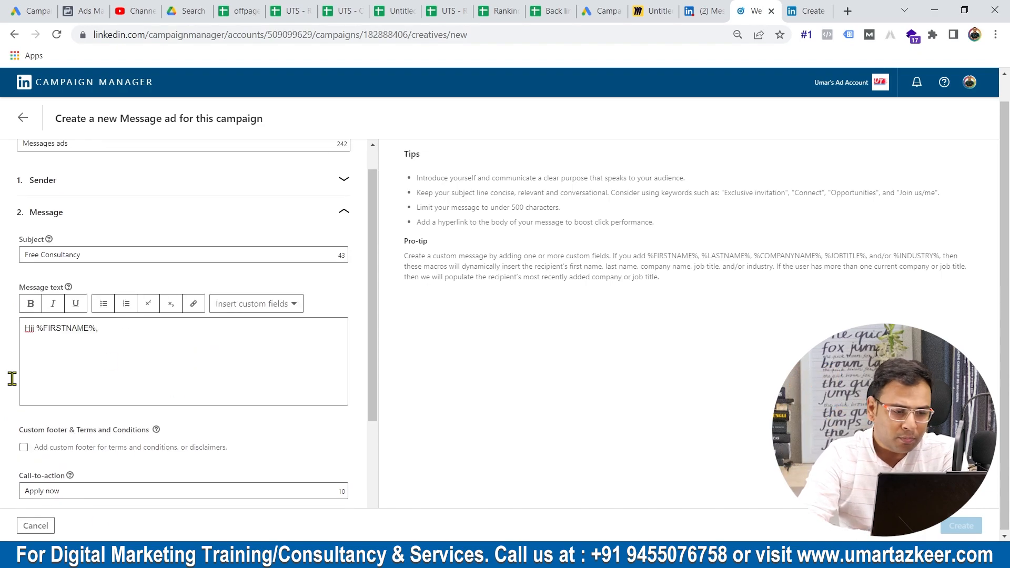
pyautogui.scroll(1, 188, 313)
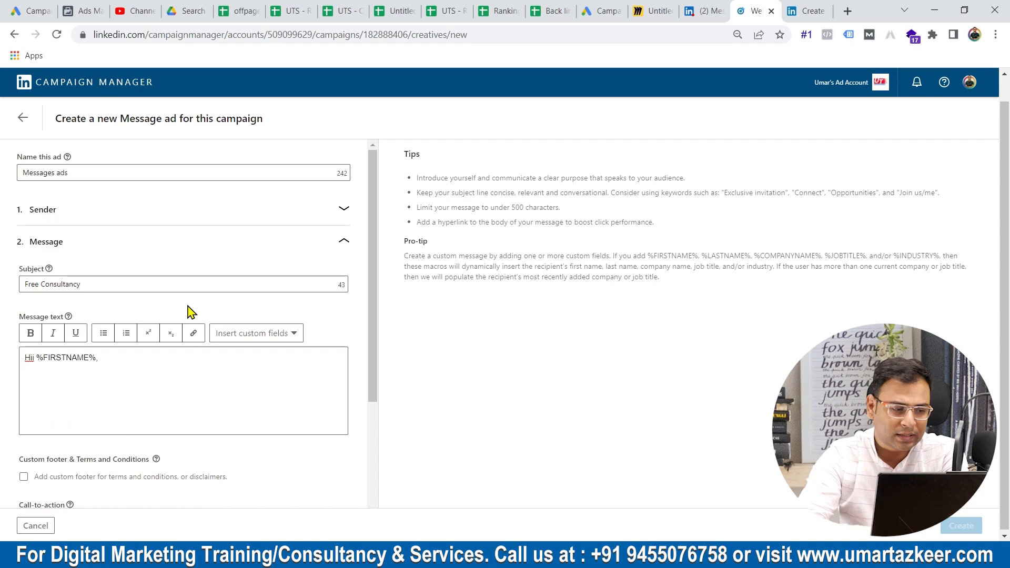
pyautogui.scroll(-4, 188, 313)
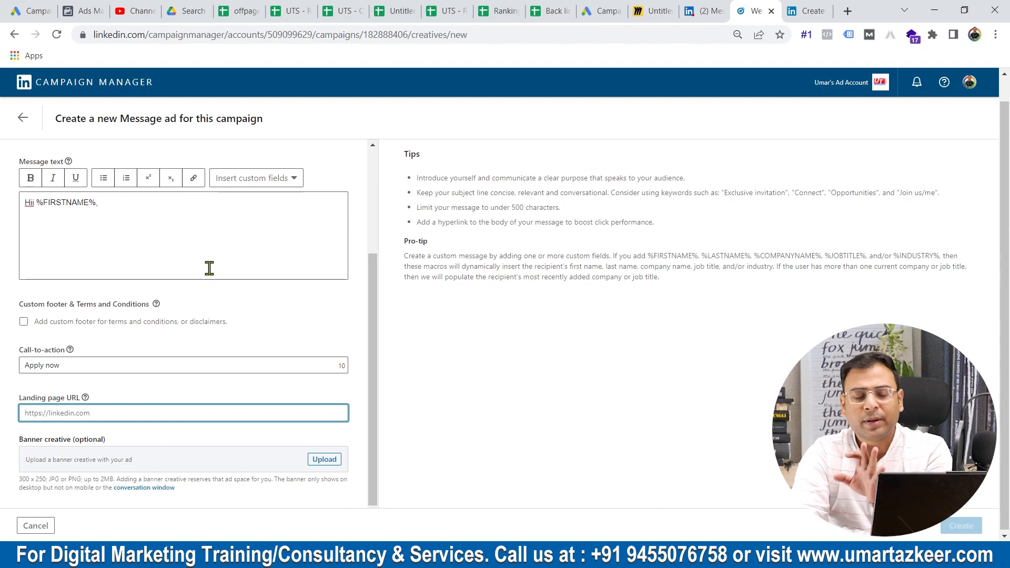
# Read the LinkedIn Help article on message ad best practices, covering launch days, subject line, custom greeting, banner and body tips.
pyautogui.click(805, 9)
pyautogui.scroll(6, 437, 232)
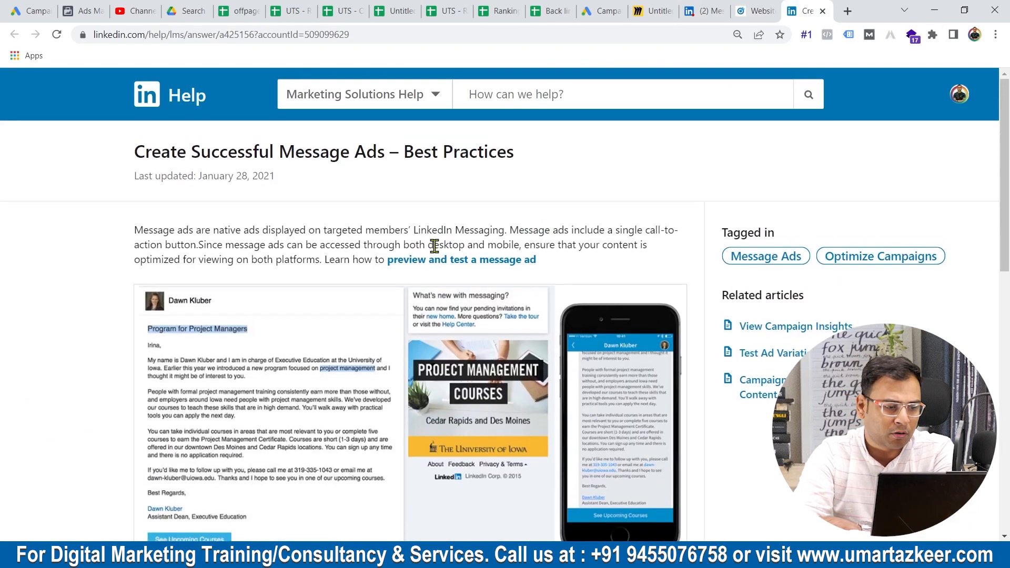
pyautogui.scroll(3, 435, 246)
pyautogui.scroll(-3, 435, 245)
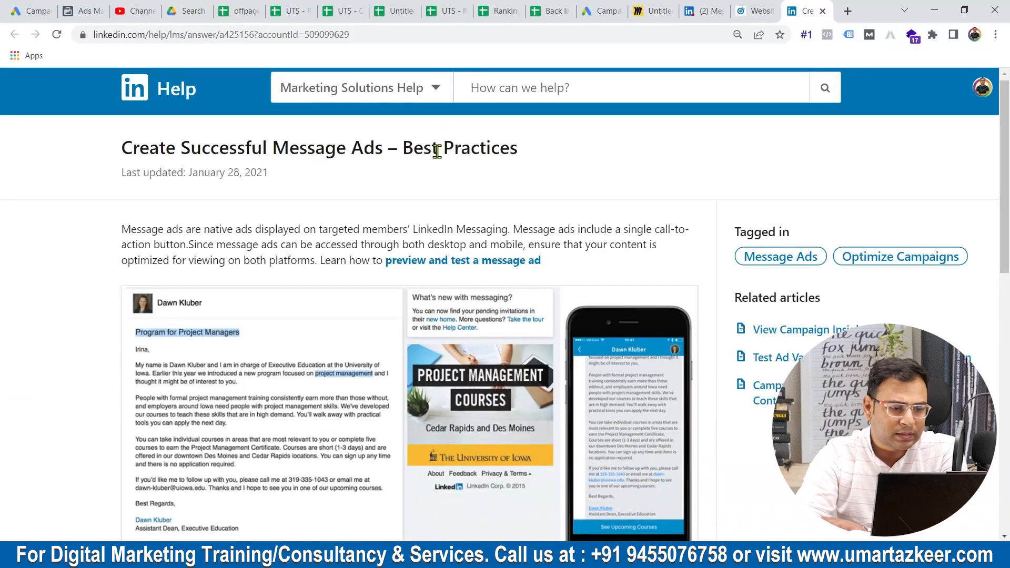
pyautogui.scroll(-2, 253, 310)
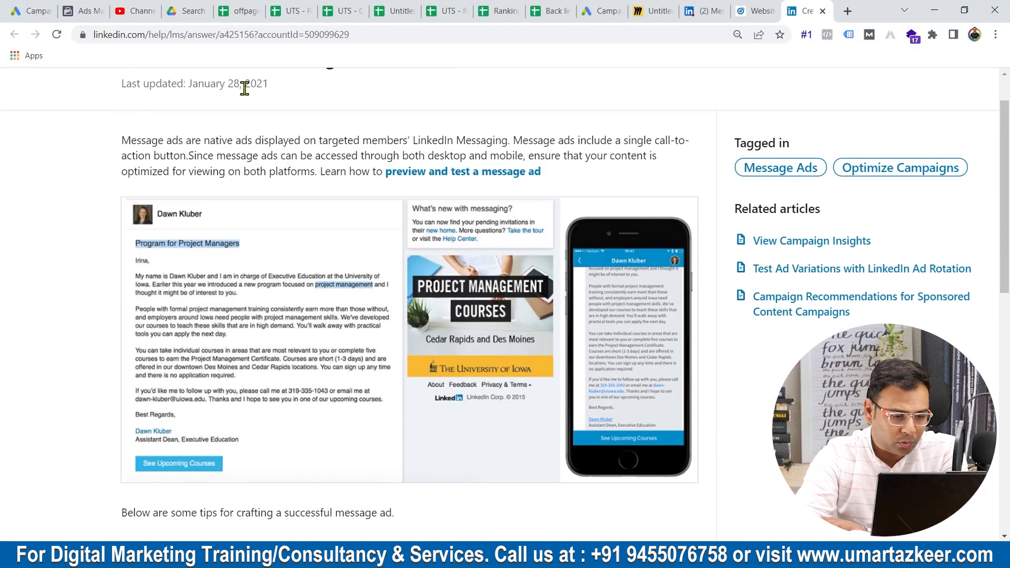
pyautogui.scroll(-7, 340, 340)
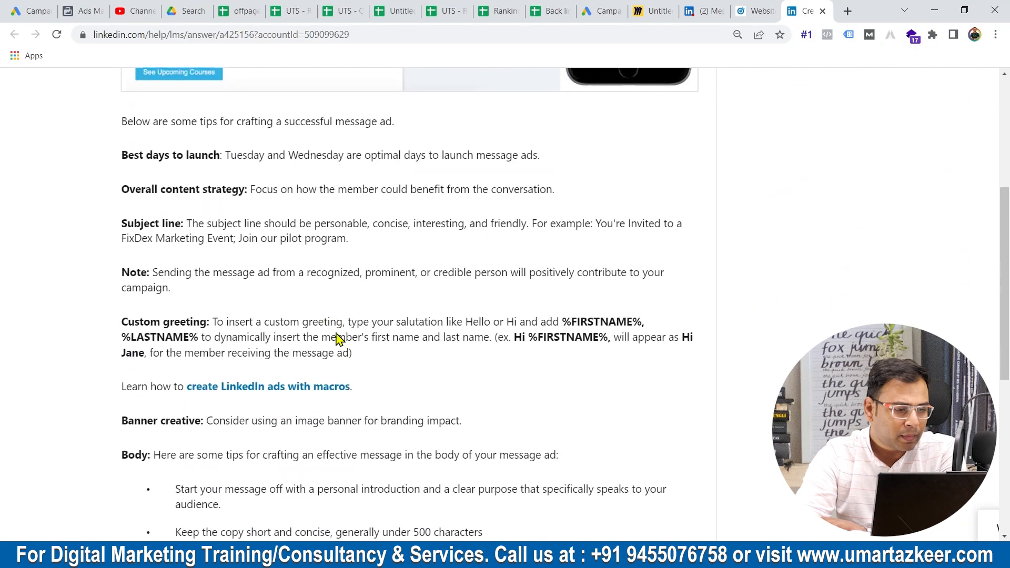
pyautogui.hotkey('ctrl', '+')
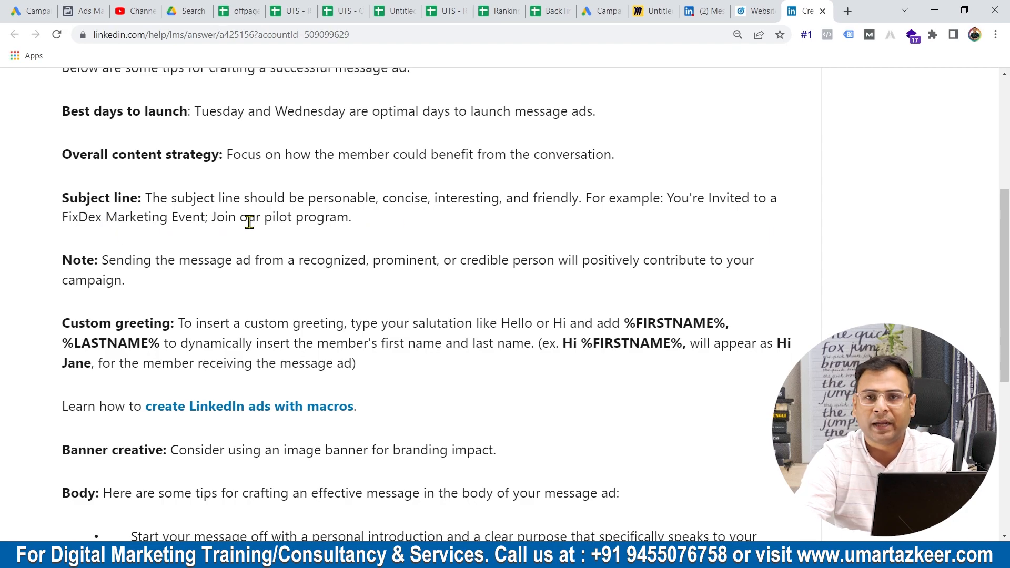
pyautogui.scroll(-1, 260, 240)
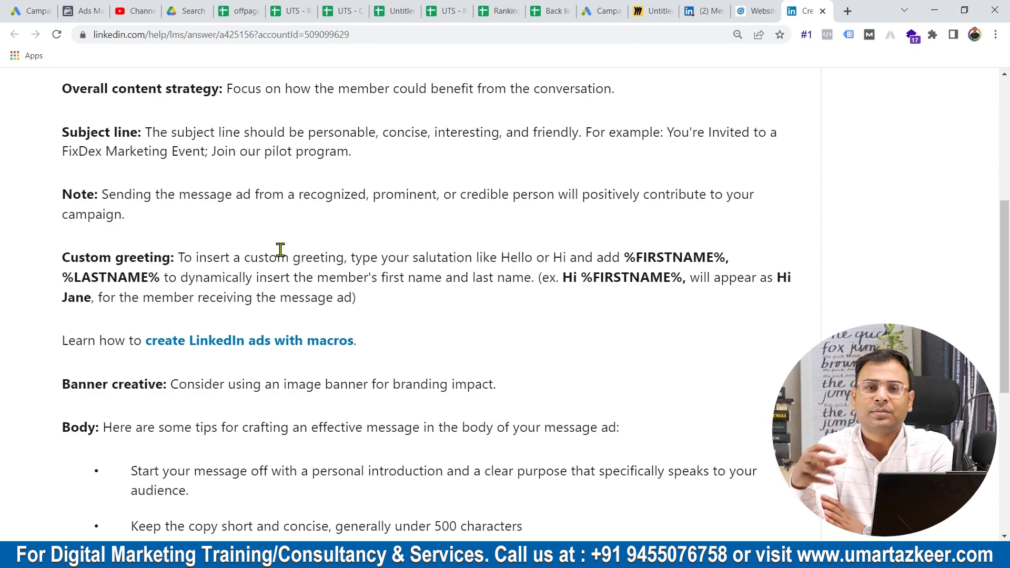
pyautogui.scroll(-2, 280, 249)
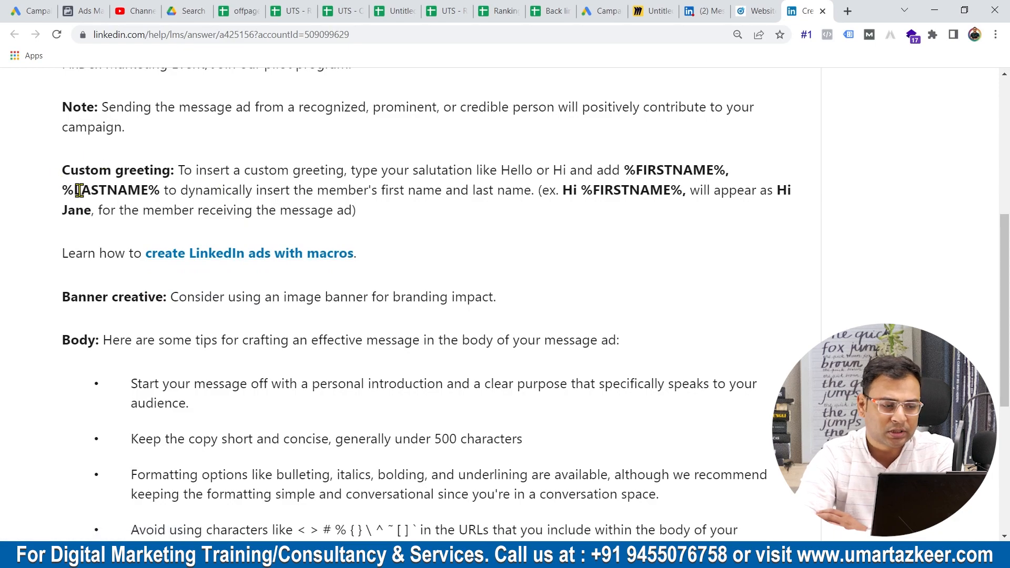
pyautogui.scroll(-5, 452, 394)
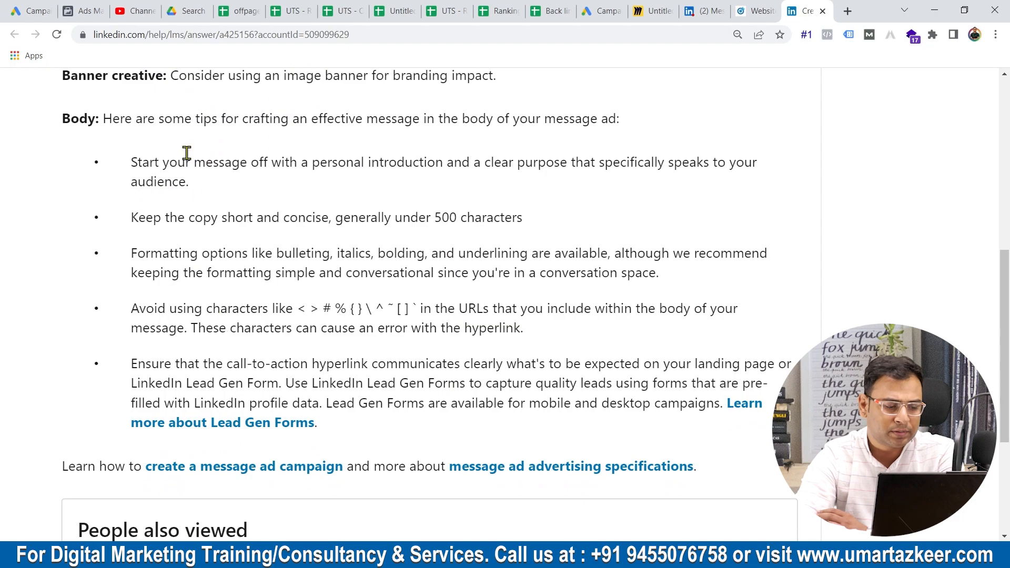
pyautogui.hotkey('ctrl', '-')
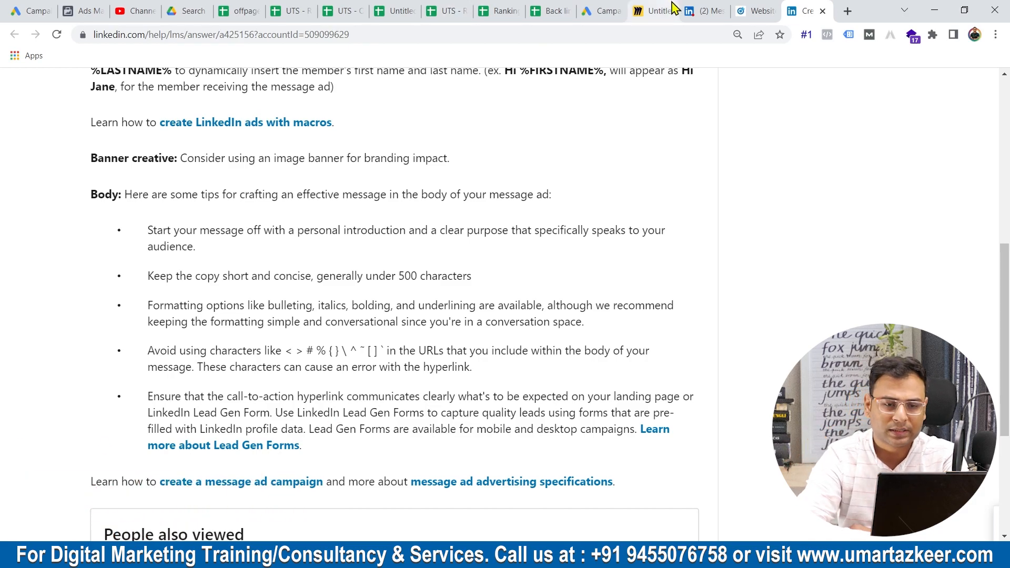
# Return to the new message ad in Campaign Manager and leave it, discarding the unsaved ad creative.
pyautogui.click(705, 7)
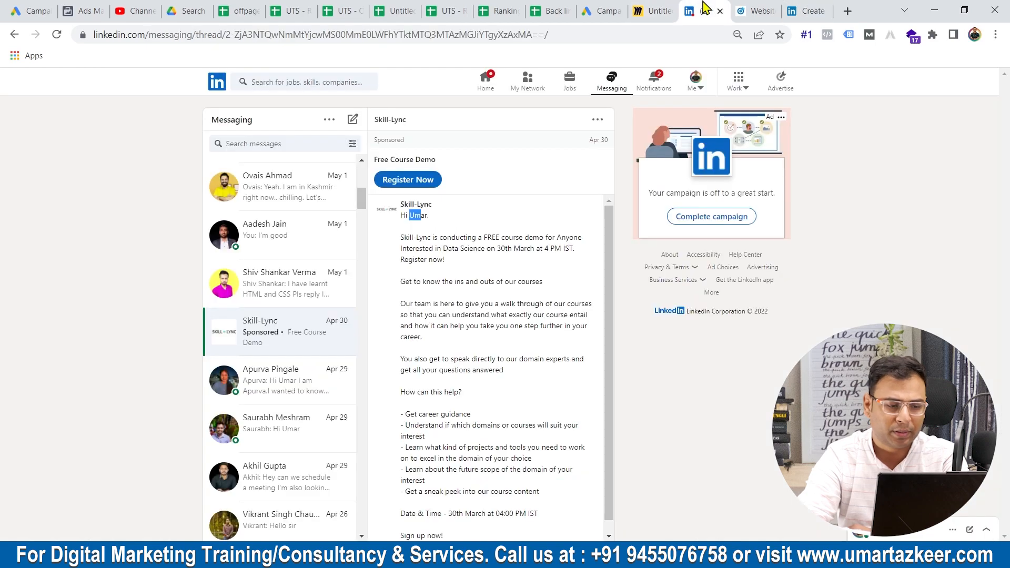
pyautogui.click(757, 11)
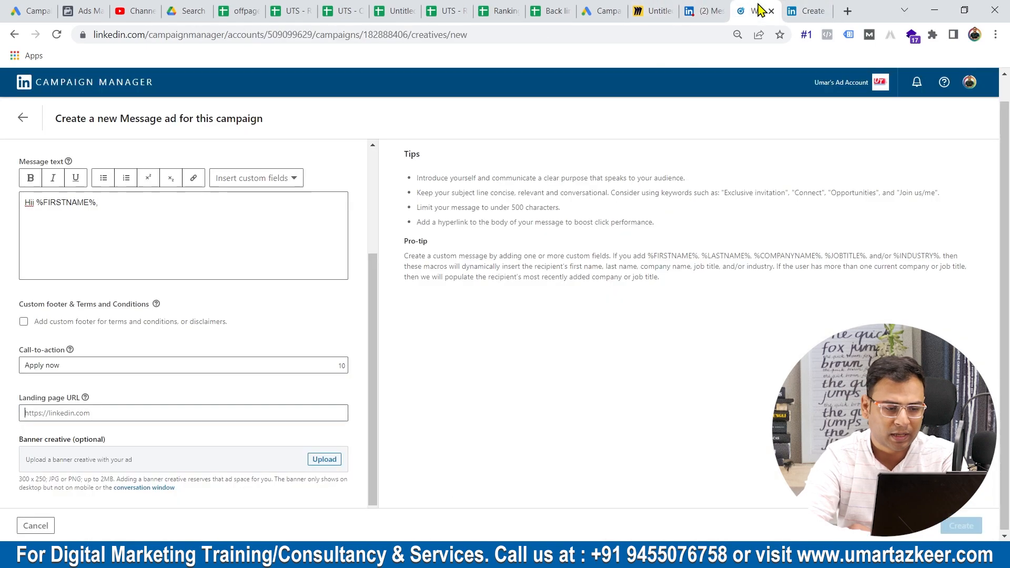
pyautogui.click(22, 118)
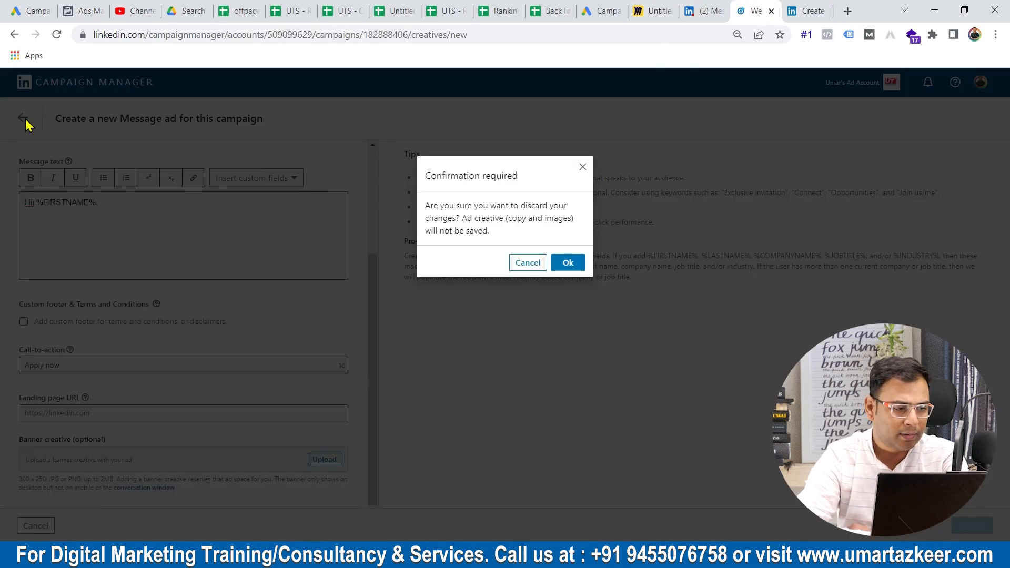
pyautogui.click(568, 262)
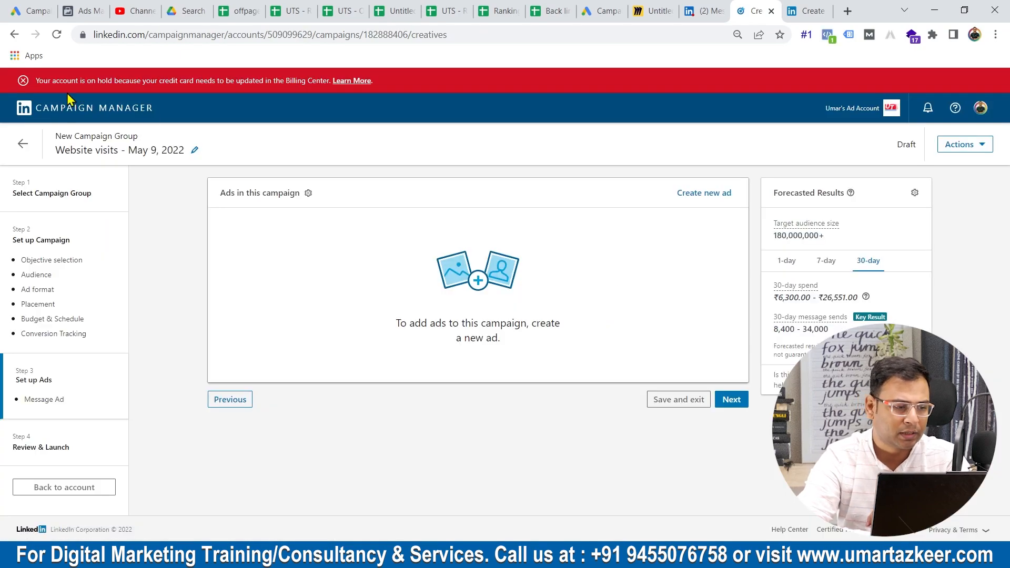
# Go to the accounts overview and open the campaign list of New Campaign Group in the ad account.
pyautogui.click(65, 100)
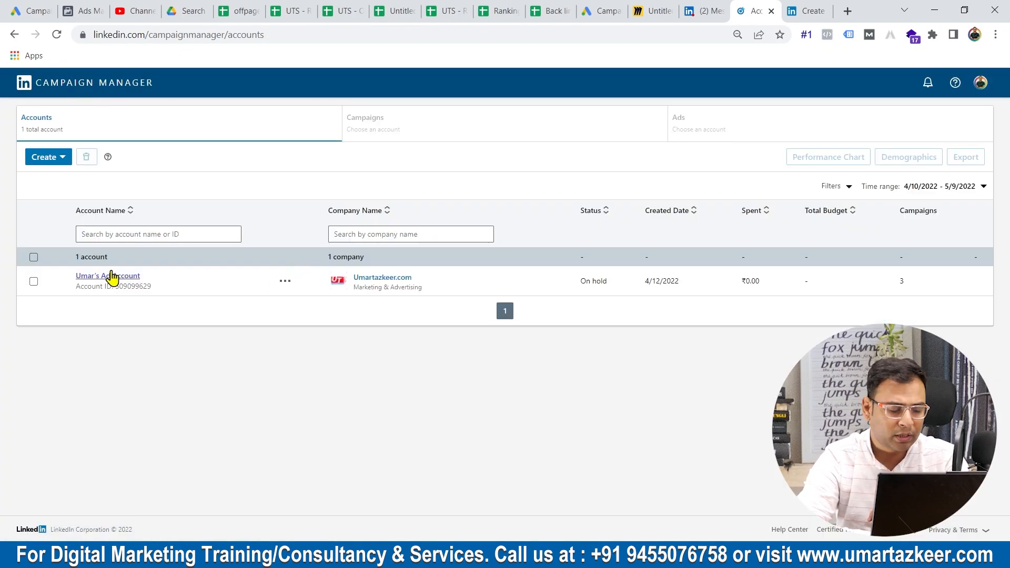
pyautogui.click(109, 278)
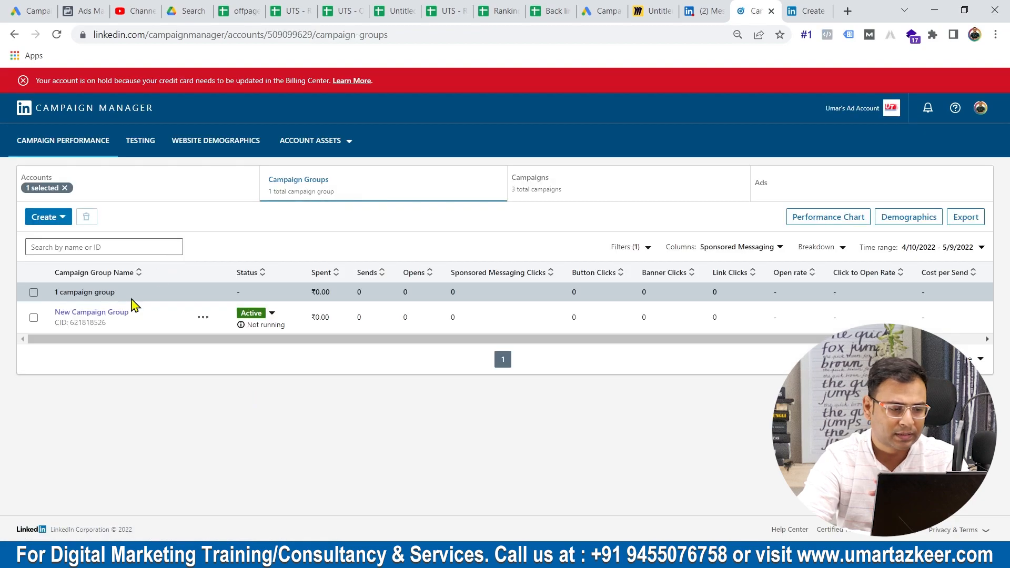
pyautogui.click(100, 313)
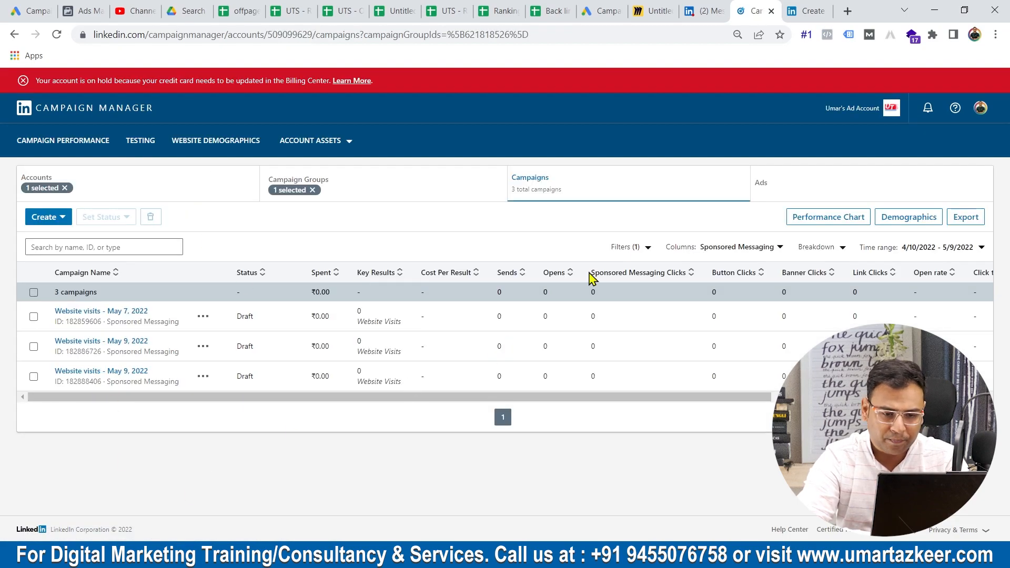
# Filter the campaign list by the Message Ad type instead of the Draft status.
pyautogui.click(630, 249)
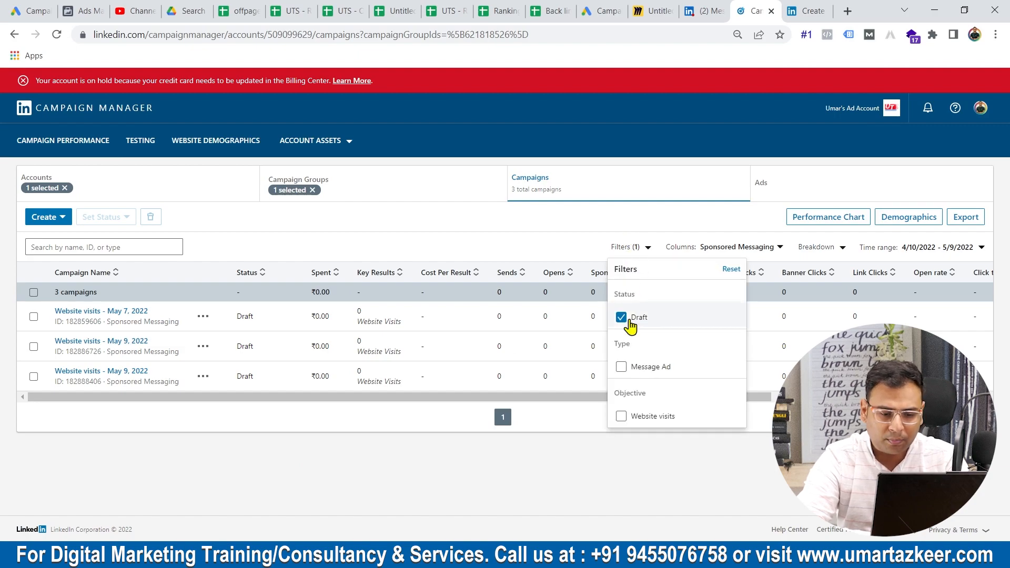
pyautogui.click(622, 367)
pyautogui.click(622, 317)
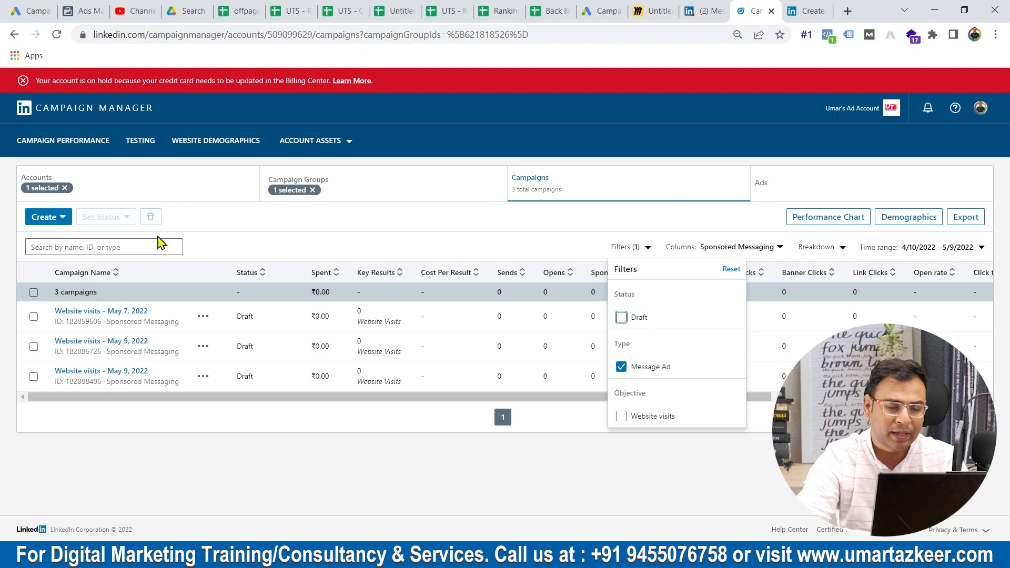
pyautogui.click(279, 482)
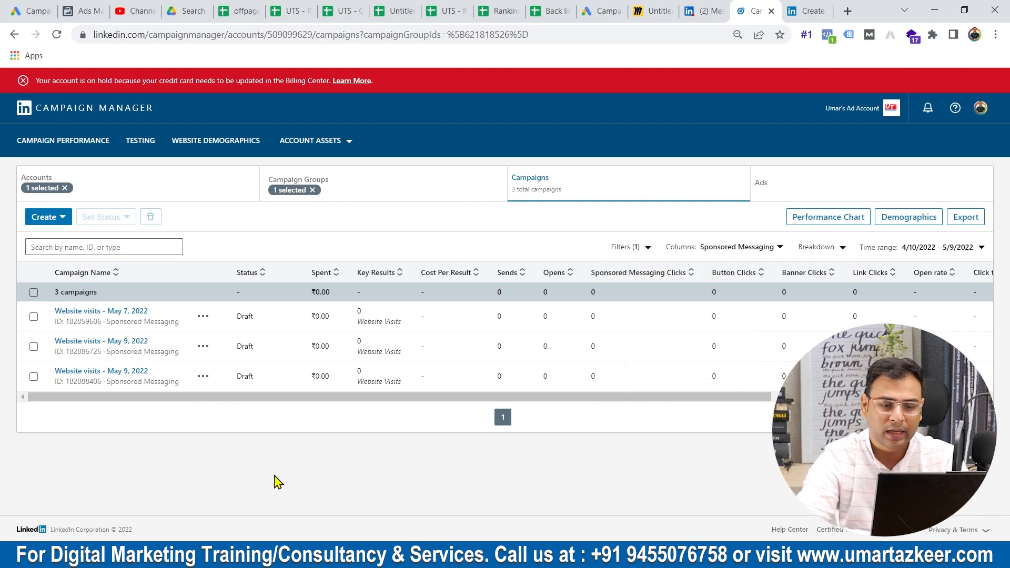
# Look across the sponsored messaging metrics and switch the campaign table to the Performance columns.
pyautogui.hscroll(5, 744, 365)
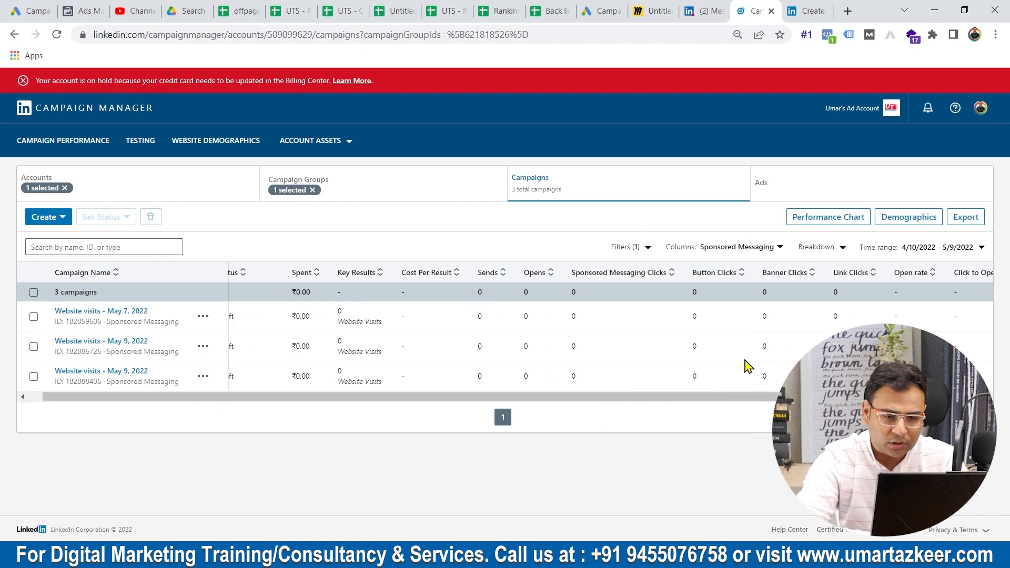
pyautogui.hscroll(-5, 748, 367)
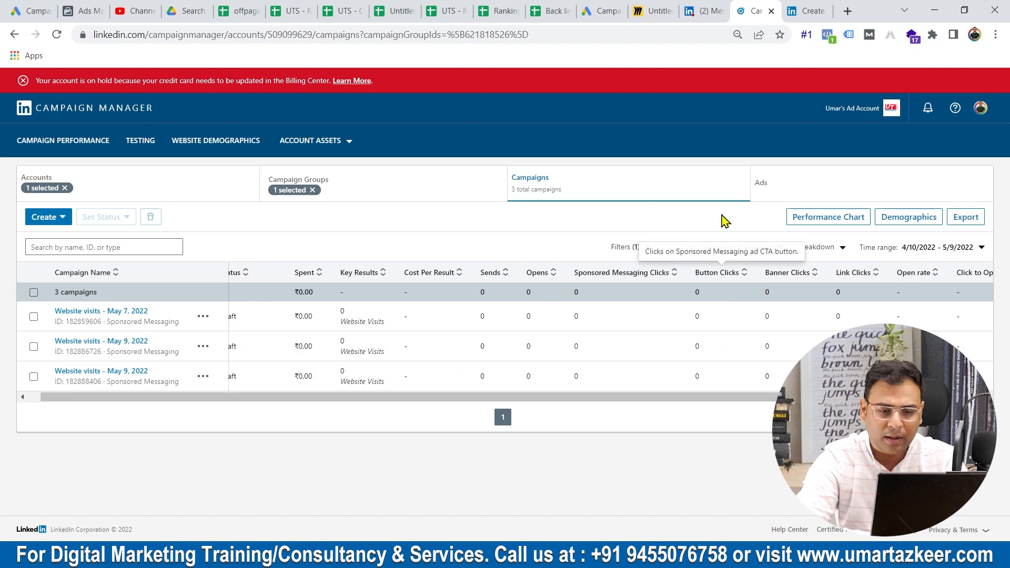
pyautogui.click(729, 248)
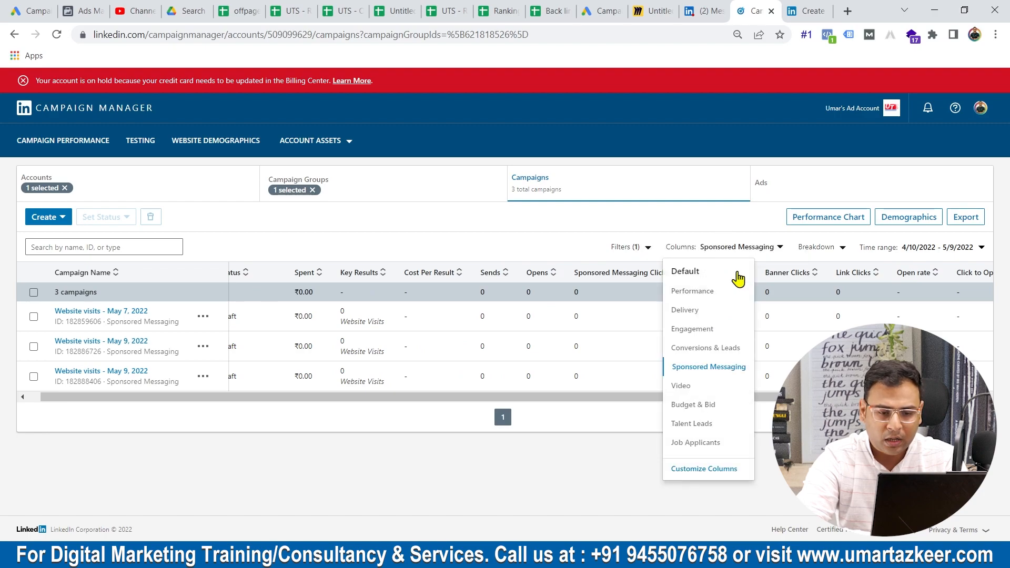
pyautogui.click(692, 291)
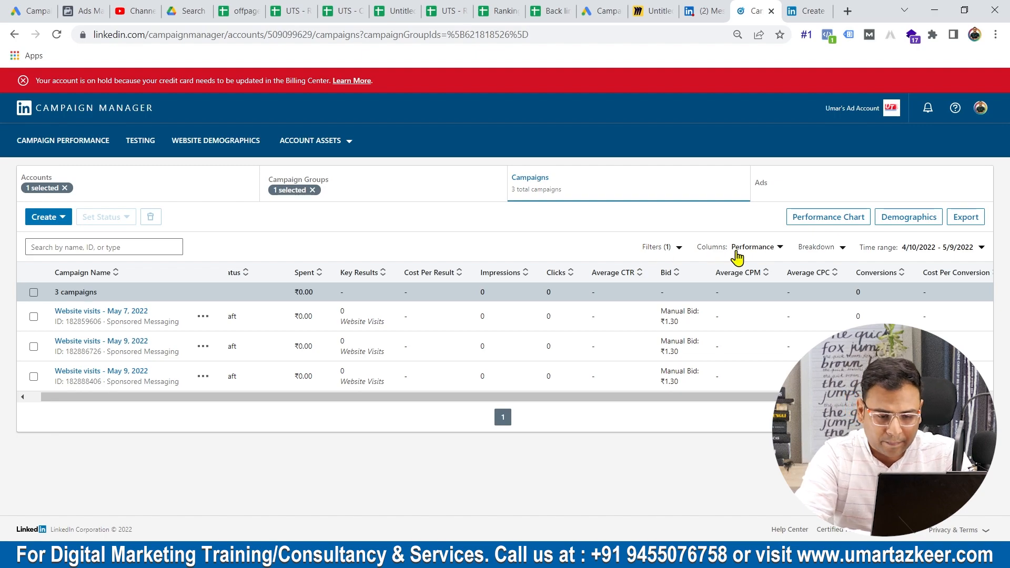
# Show the Sponsored Messaging columns in the campaign table and read the explanation of Link Clicks.
pyautogui.click(754, 249)
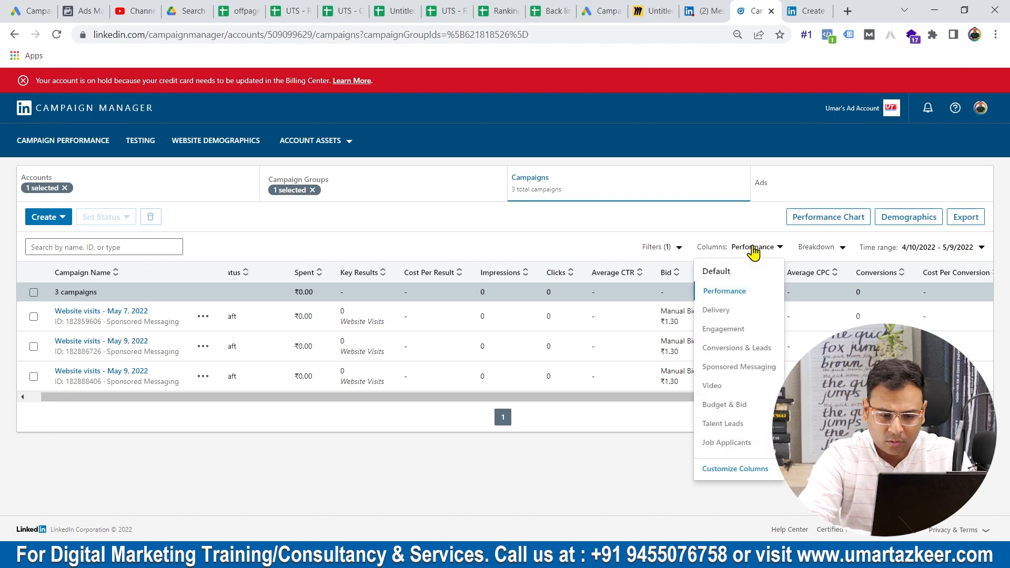
pyautogui.click(739, 367)
pyautogui.hscroll(4, 750, 353)
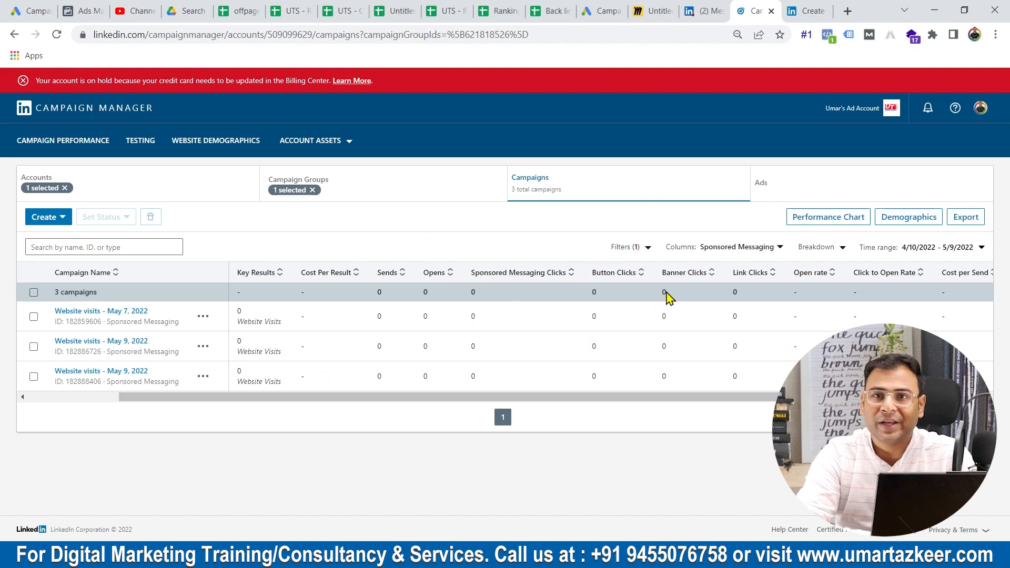
pyautogui.moveTo(745, 284)
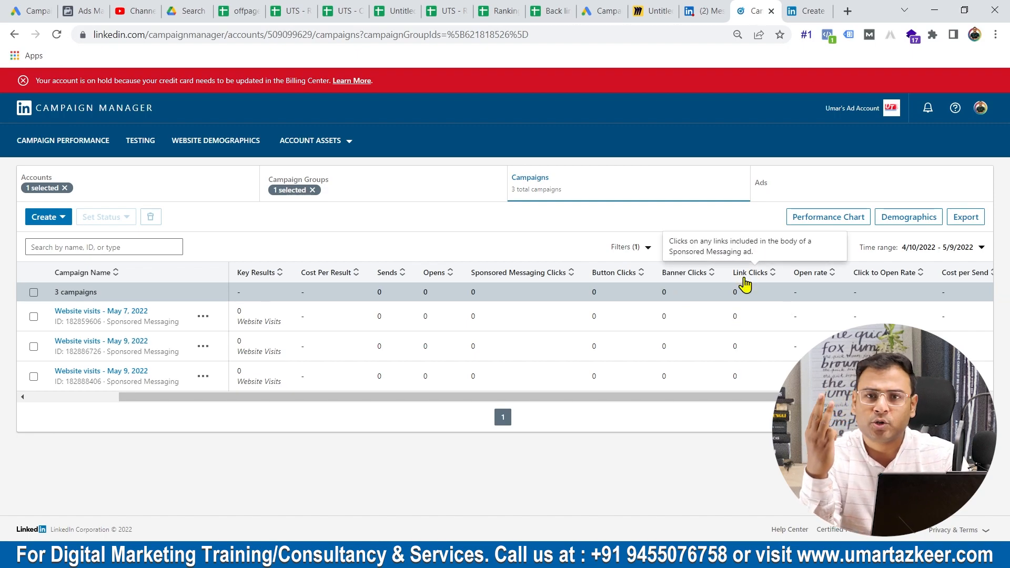
# Compare the links and button in the sponsored Skill-Lync message with the click metrics in the campaign table.
pyautogui.click(694, 8)
pyautogui.scroll(-1, 518, 339)
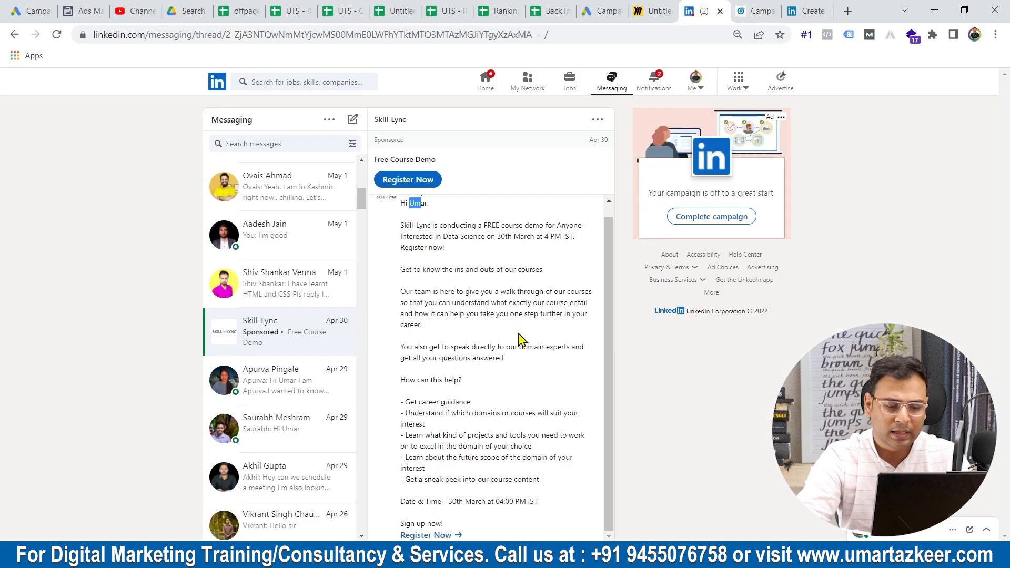
pyautogui.scroll(1, 519, 340)
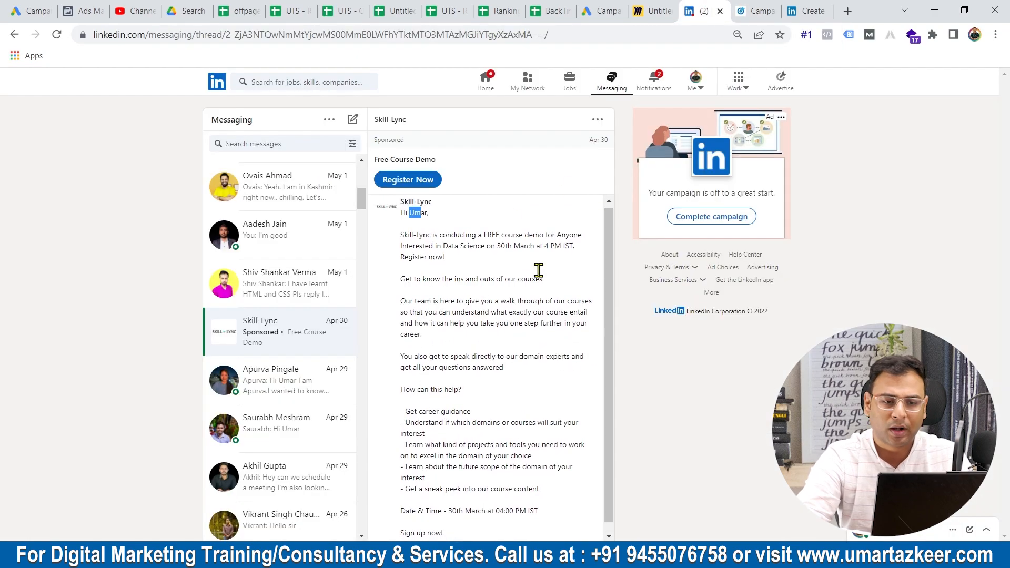
pyautogui.click(746, 8)
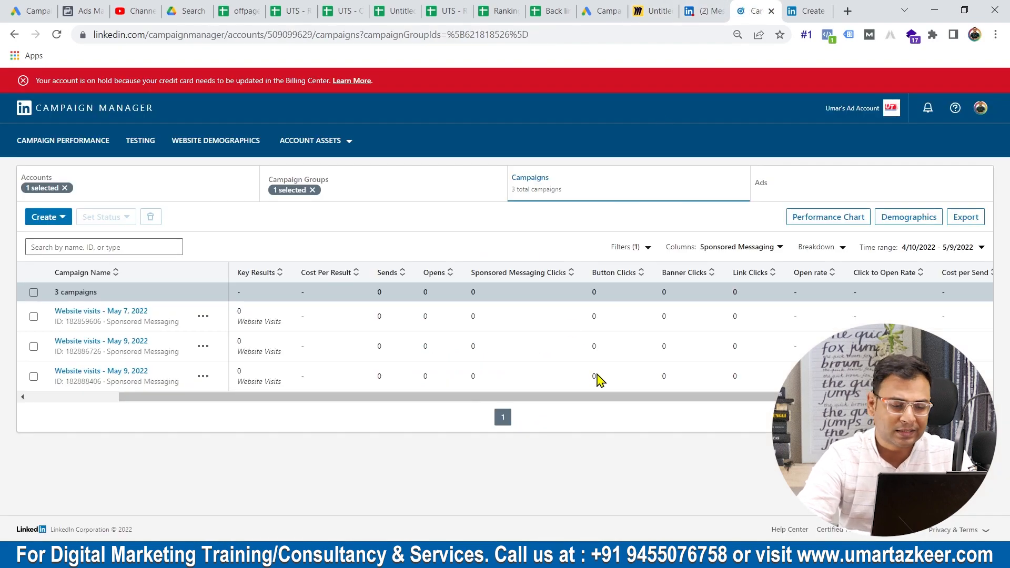
pyautogui.hscroll(3, 598, 378)
pyautogui.hscroll(-5, 598, 379)
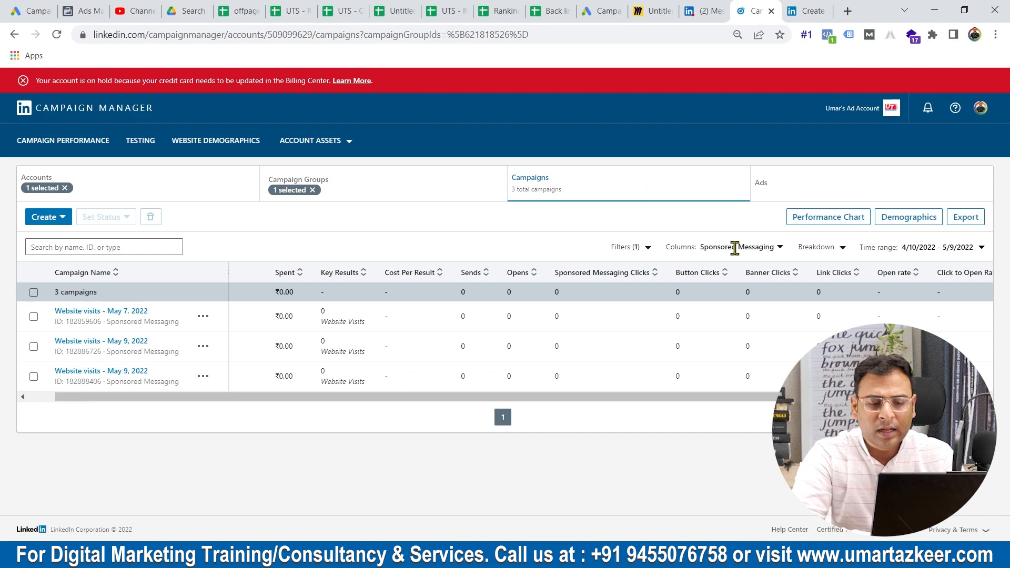